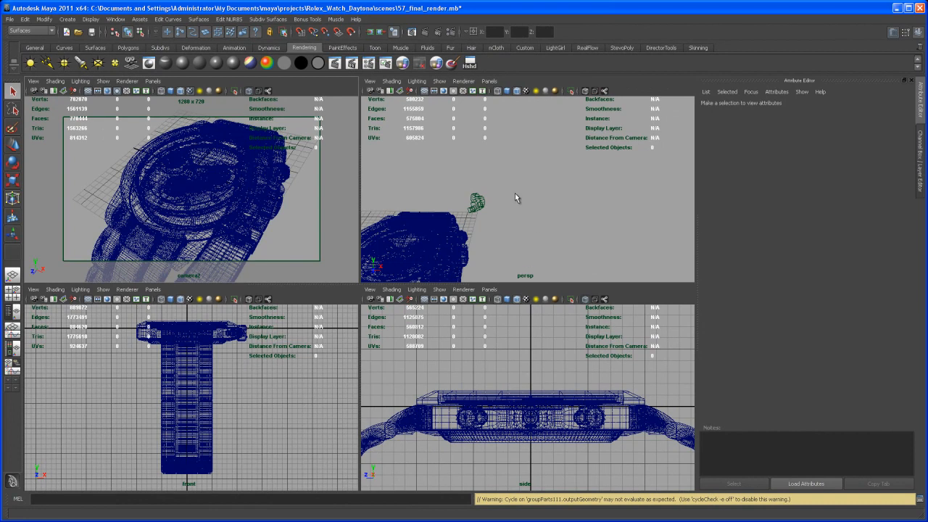
Look through camera2 in the perspective viewport and slightly adjust its view of the watch.
{"action": "left_click", "coordinate": [478, 203]}
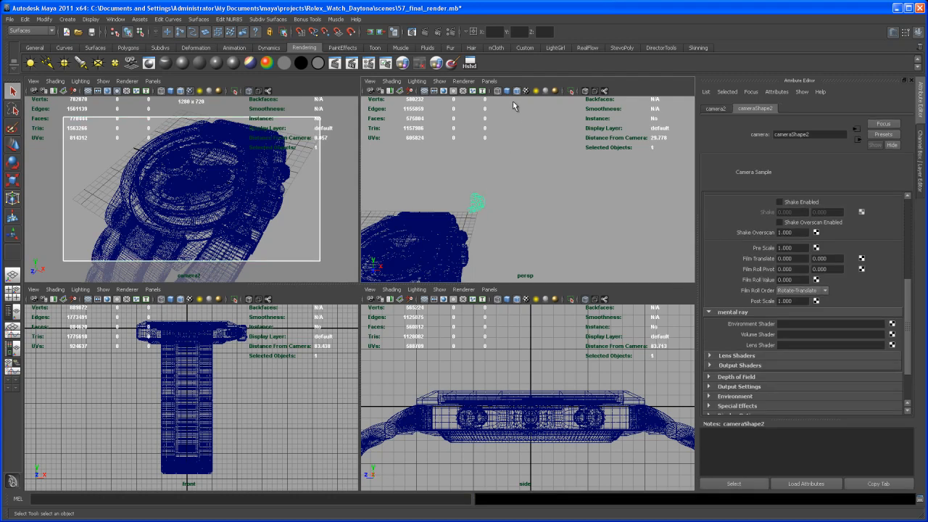
{"action": "left_click", "coordinate": [489, 81]}
{"action": "mouse_move", "coordinate": [511, 92]}
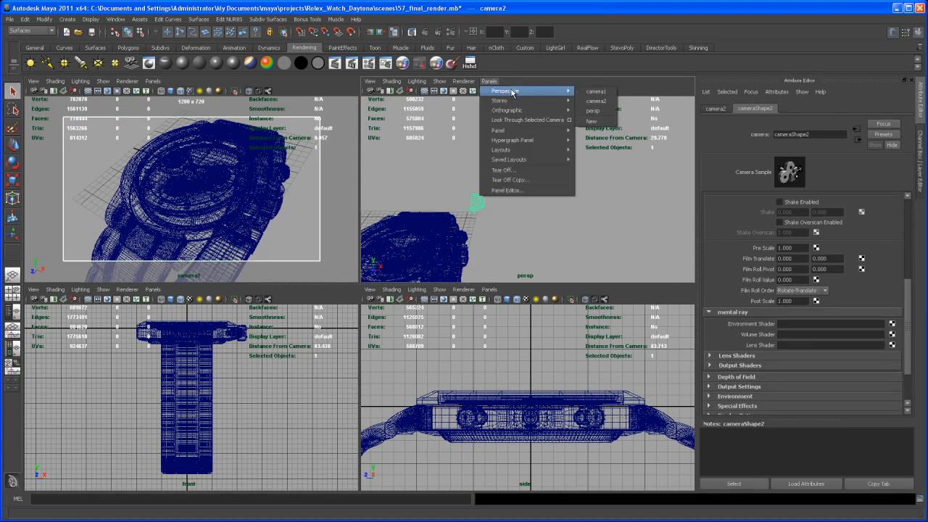
{"action": "left_click", "coordinate": [598, 102]}
{"action": "mouse_move", "coordinate": [576, 204]}
{"action": "left_mouse_down", "text": "alt"}
{"action": "mouse_move", "coordinate": [555, 208]}
{"action": "mouse_move", "coordinate": [532, 193]}
{"action": "mouse_move", "coordinate": [530, 201]}
{"action": "mouse_move", "coordinate": [576, 207]}
{"action": "left_mouse_up", "text": "alt"}
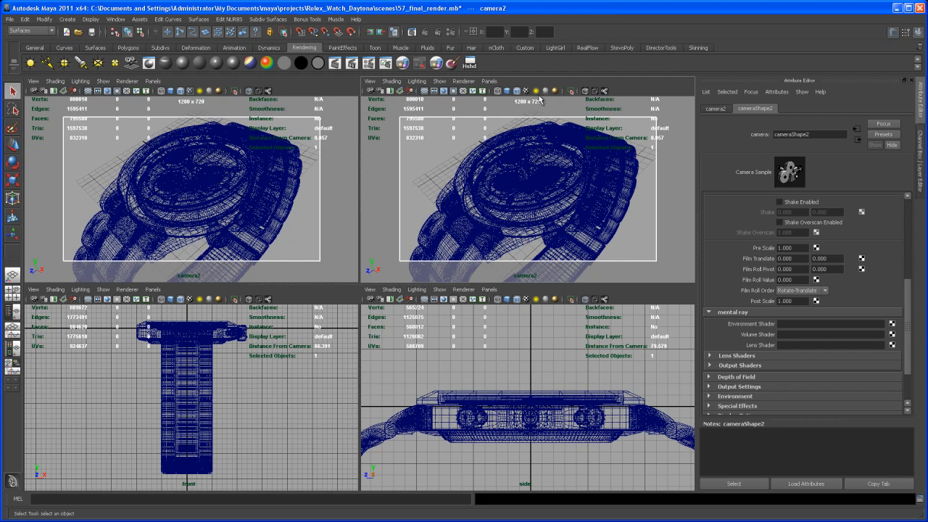
Create a mental ray image-based lighting node in the render settings and load rolex_hdr.hdr as its image.
{"action": "left_click", "coordinate": [473, 32]}
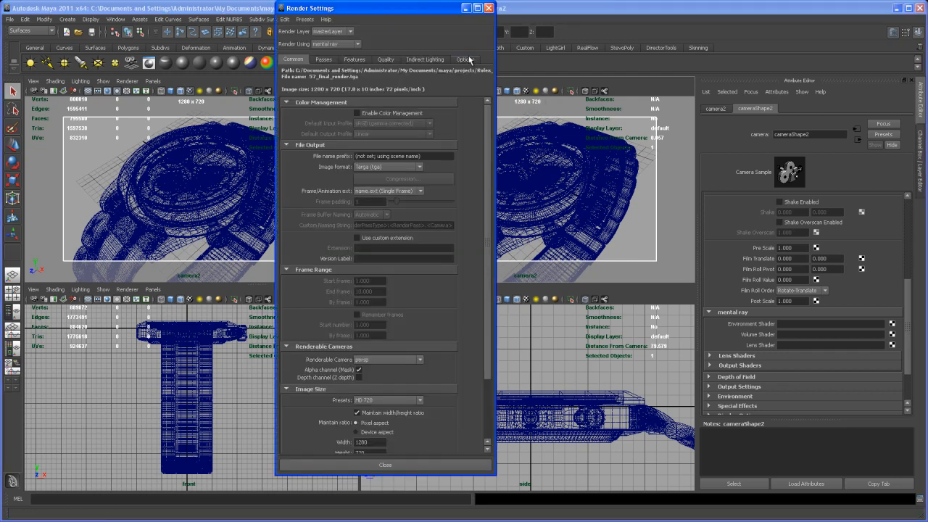
{"action": "left_click_drag", "start_coordinate": [490, 195], "coordinate": [486, 261]}
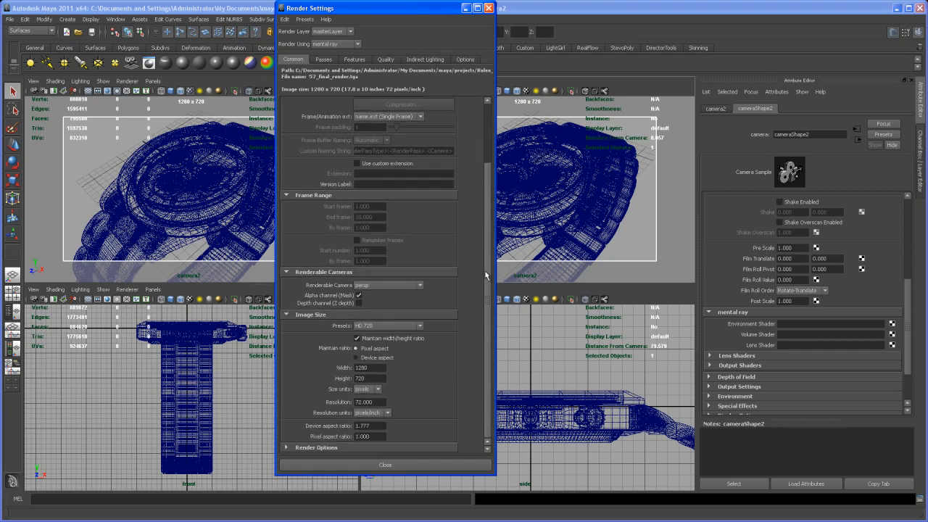
{"action": "left_click_drag", "start_coordinate": [487, 319], "coordinate": [486, 421]}
{"action": "left_click_drag", "start_coordinate": [489, 343], "coordinate": [479, 203]}
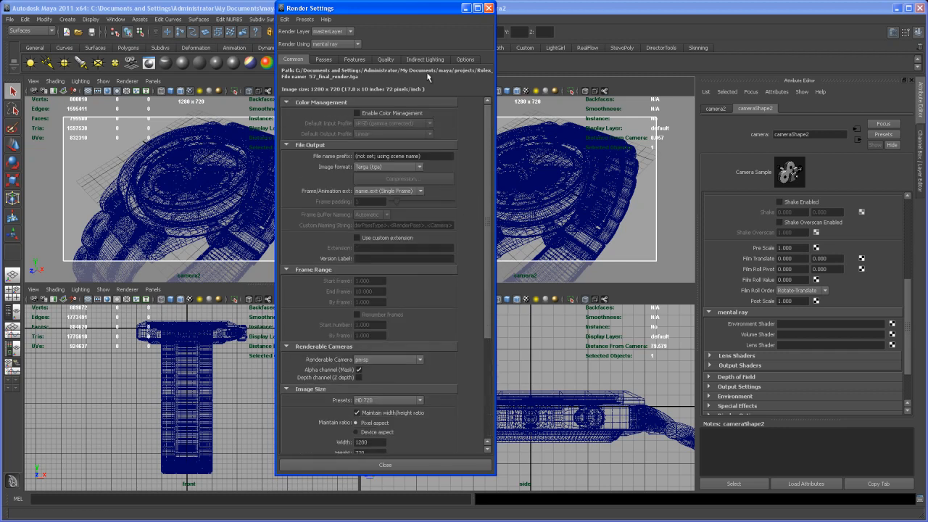
{"action": "left_click", "coordinate": [426, 59]}
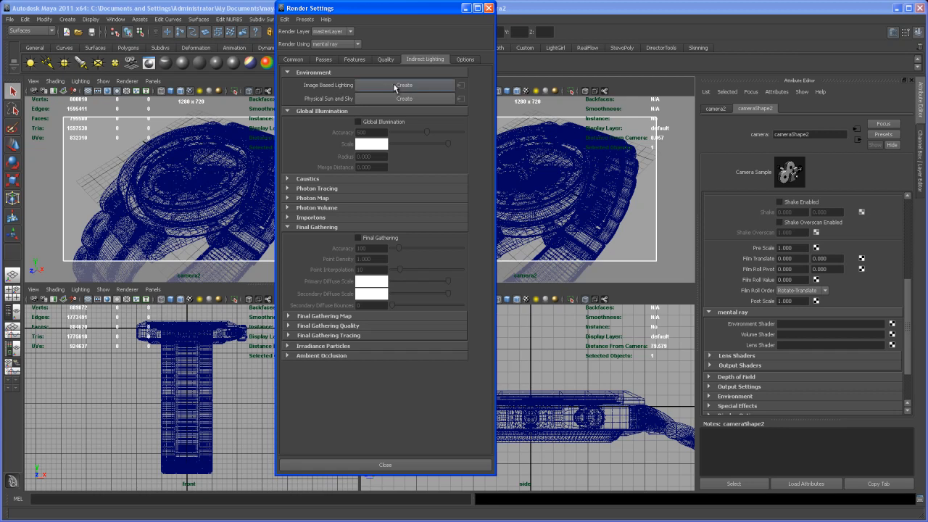
{"action": "left_click", "coordinate": [404, 85]}
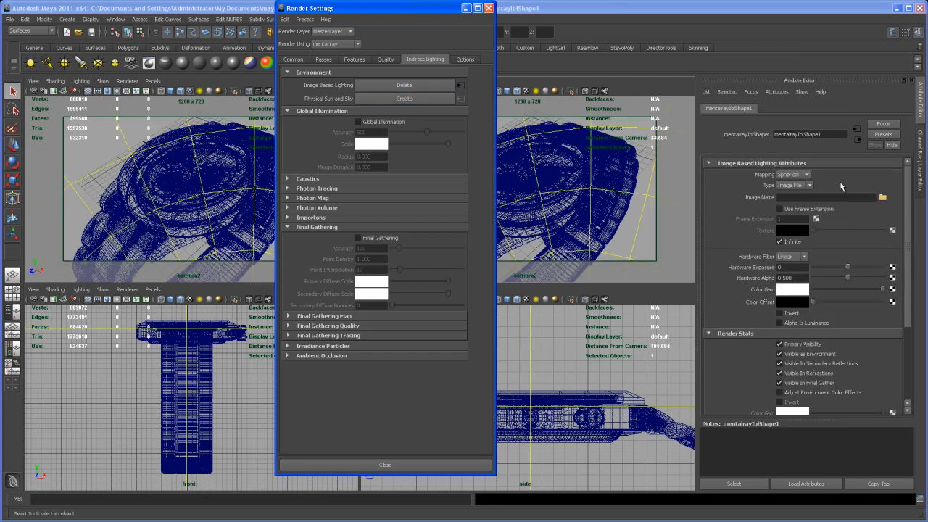
{"action": "left_click", "coordinate": [882, 198]}
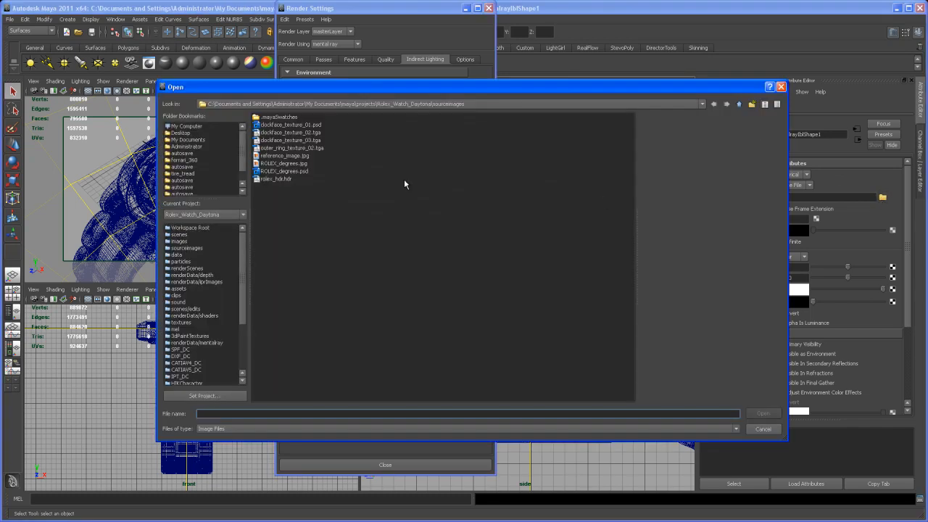
{"action": "double_click", "coordinate": [279, 179]}
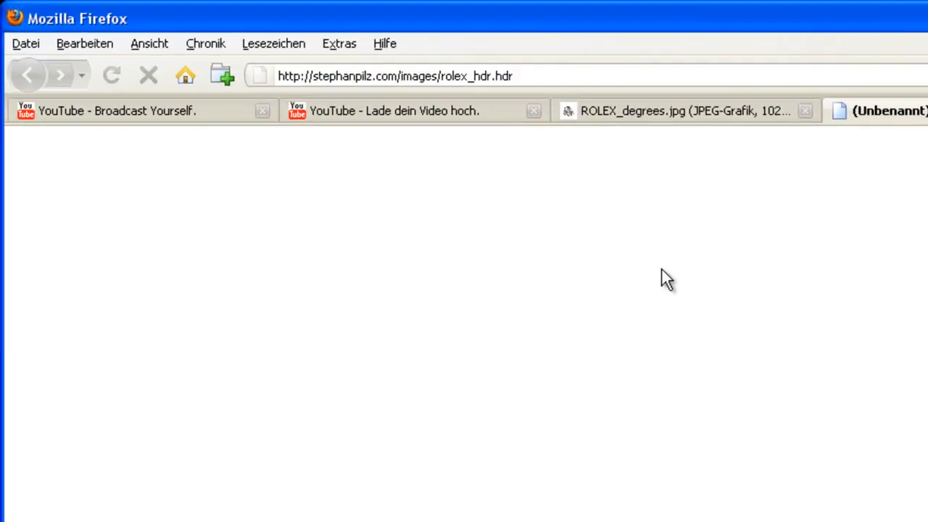
{"action": "left_click_drag", "start_coordinate": [524, 75], "coordinate": [277, 73]}
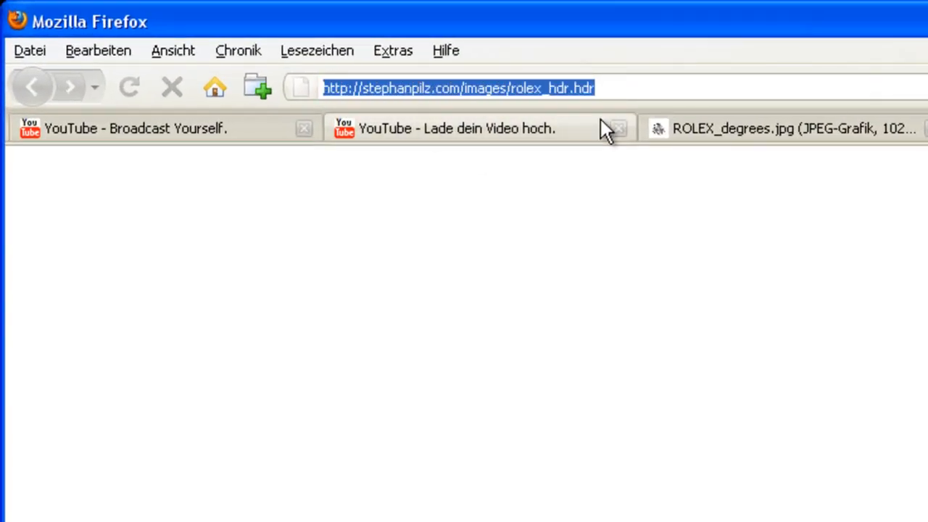
{"action": "key", "text": "Return"}
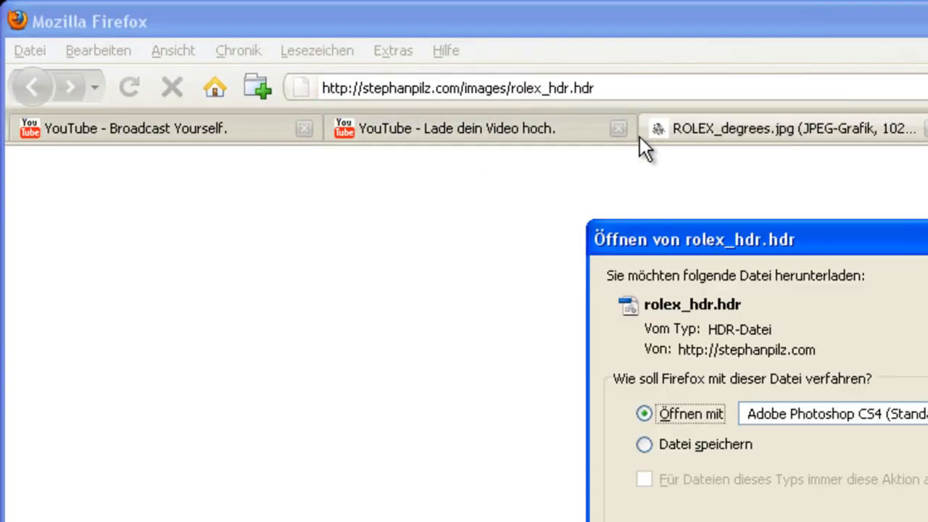
{"action": "key", "text": "Escape"}
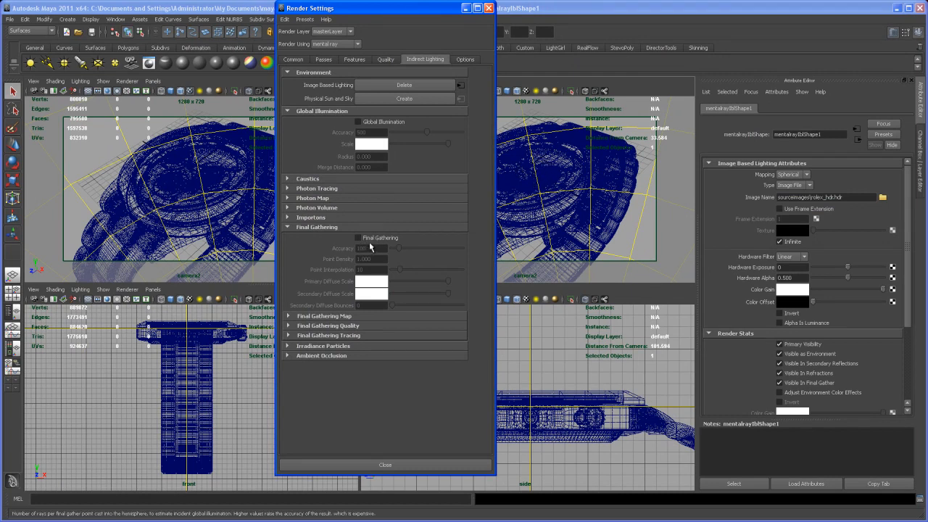
Enable Final Gathering in the mental ray indirect lighting settings and close the render settings.
{"action": "left_click", "coordinate": [358, 238]}
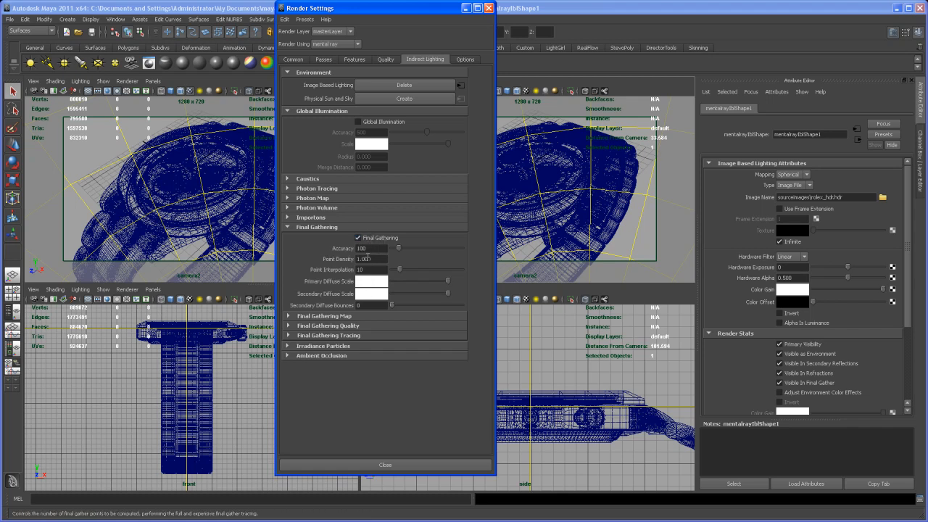
{"action": "left_click_drag", "start_coordinate": [442, 10], "coordinate": [438, 21]}
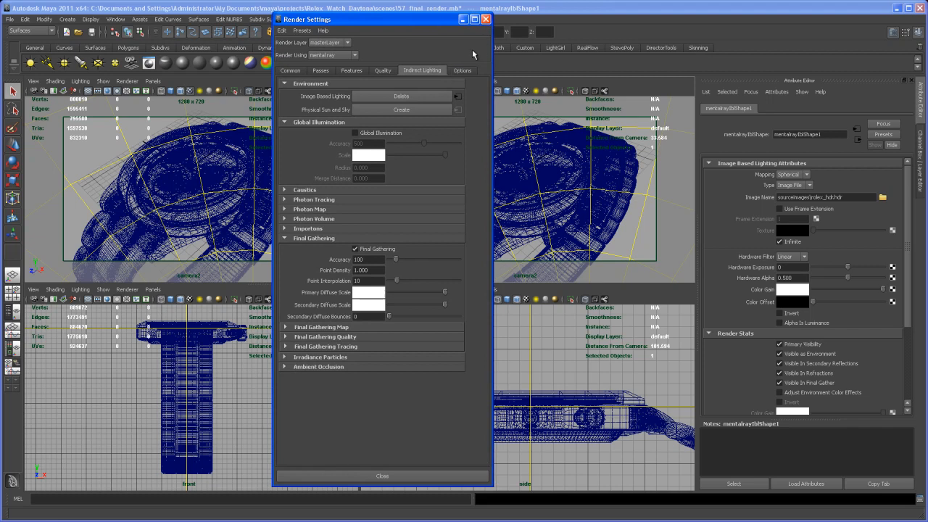
{"action": "left_click", "coordinate": [486, 18]}
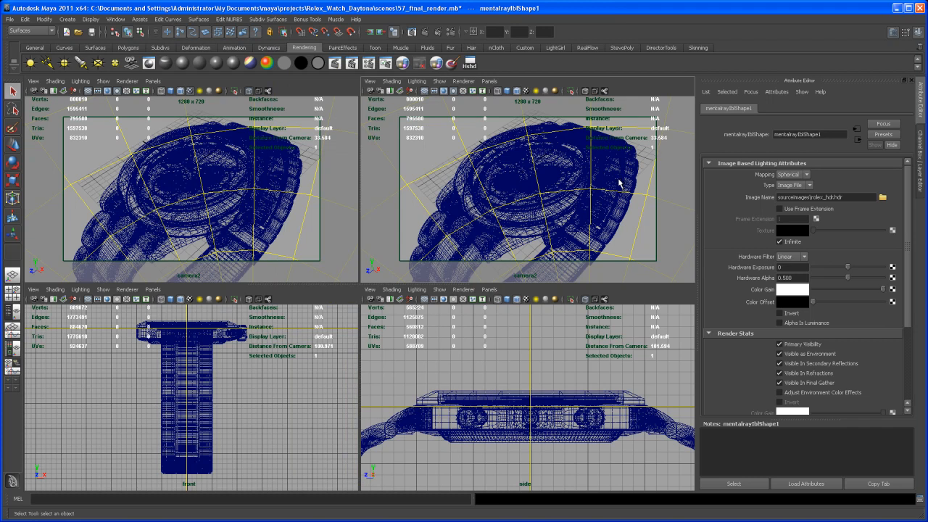
Render the watch through camera2 with the new image-based lighting and Final Gathering.
{"action": "left_click", "coordinate": [412, 32]}
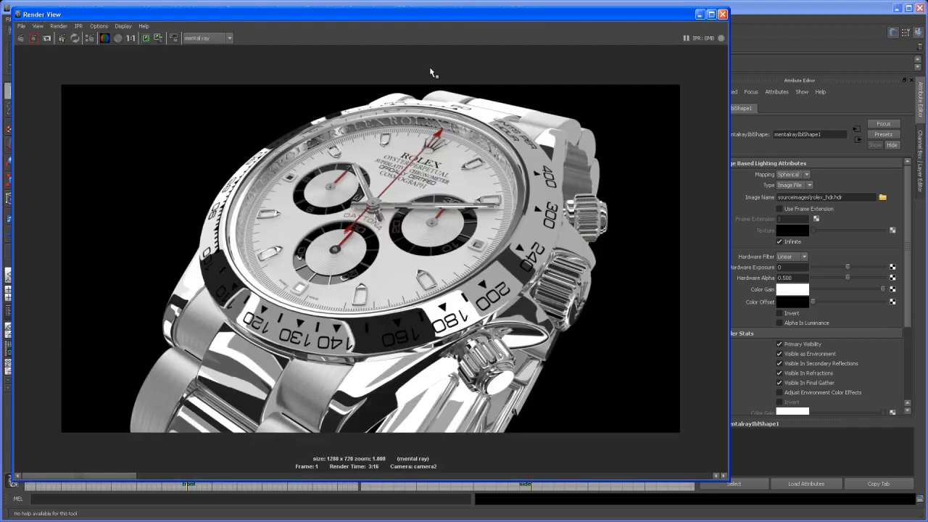
{"action": "left_click", "coordinate": [21, 37]}
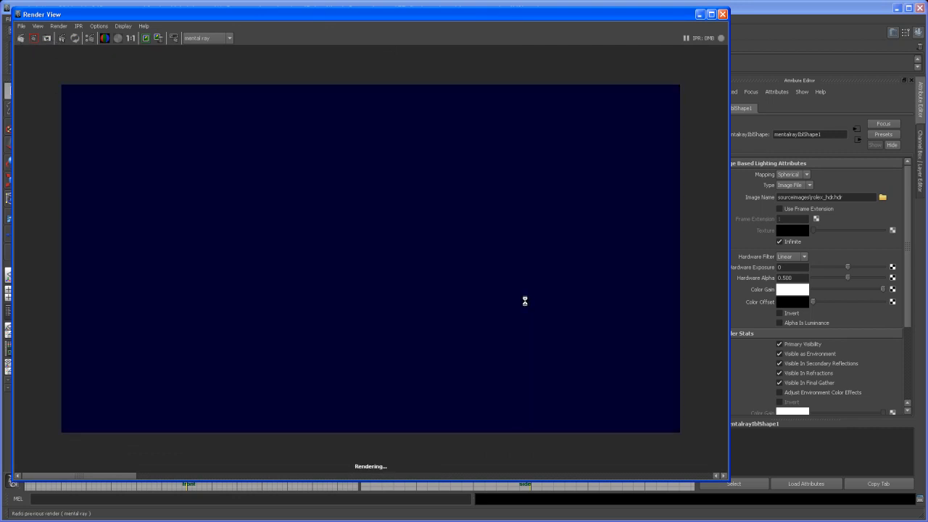
{"action": "left_click", "coordinate": [58, 26]}
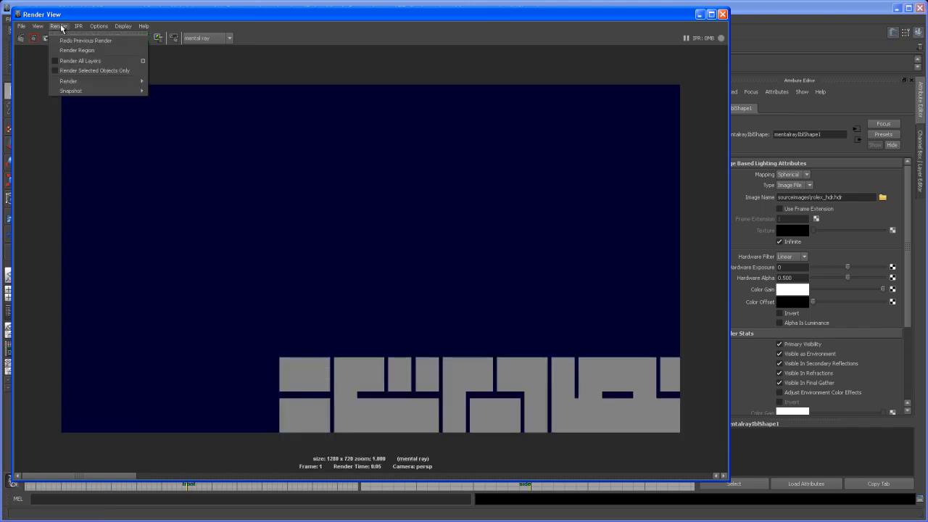
{"action": "mouse_move", "coordinate": [77, 82]}
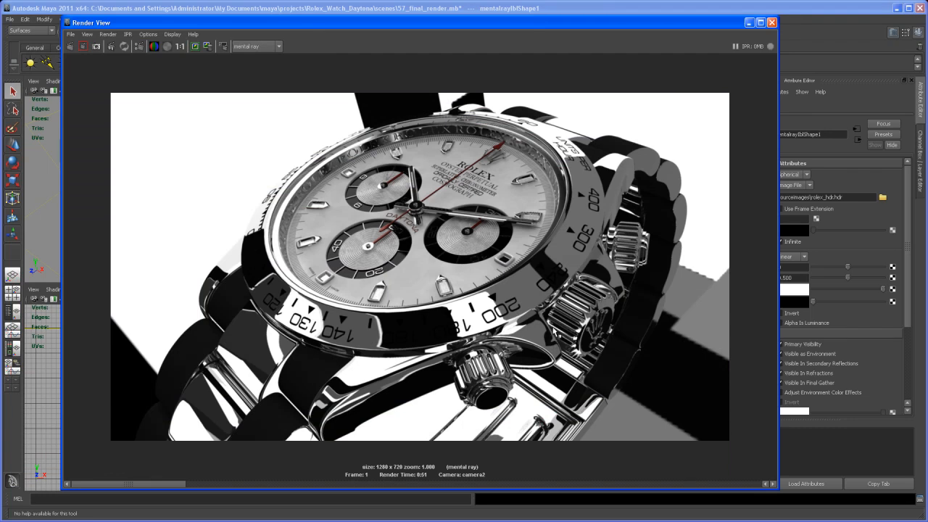
Turn off Primary Visibility for the image-based lighting node and put the render window away.
{"action": "left_click_drag", "start_coordinate": [646, 28], "coordinate": [577, 20]}
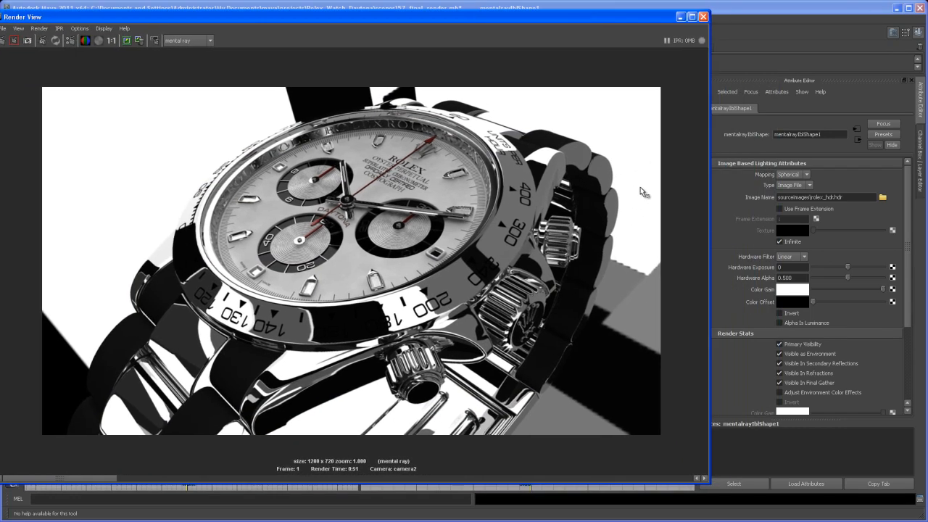
{"action": "left_click_drag", "start_coordinate": [631, 20], "coordinate": [500, 33]}
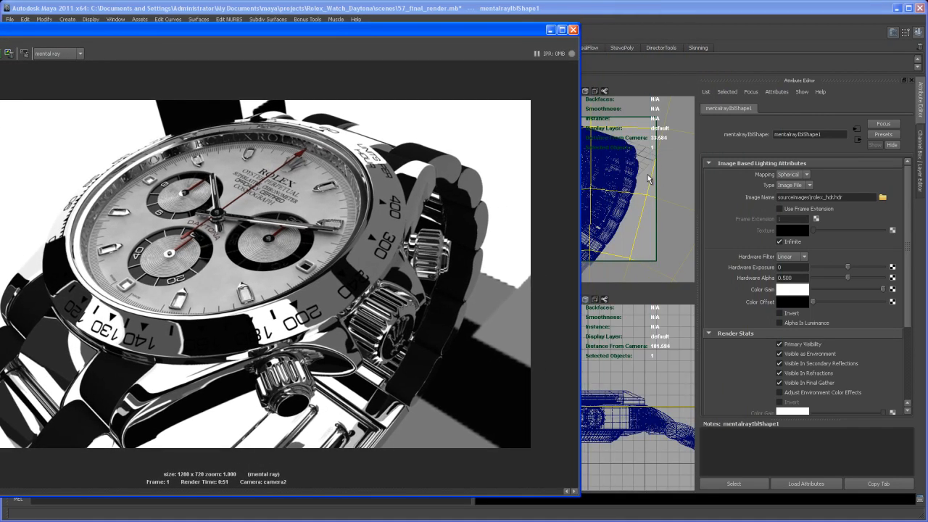
{"action": "left_click_drag", "start_coordinate": [482, 29], "coordinate": [606, 29]}
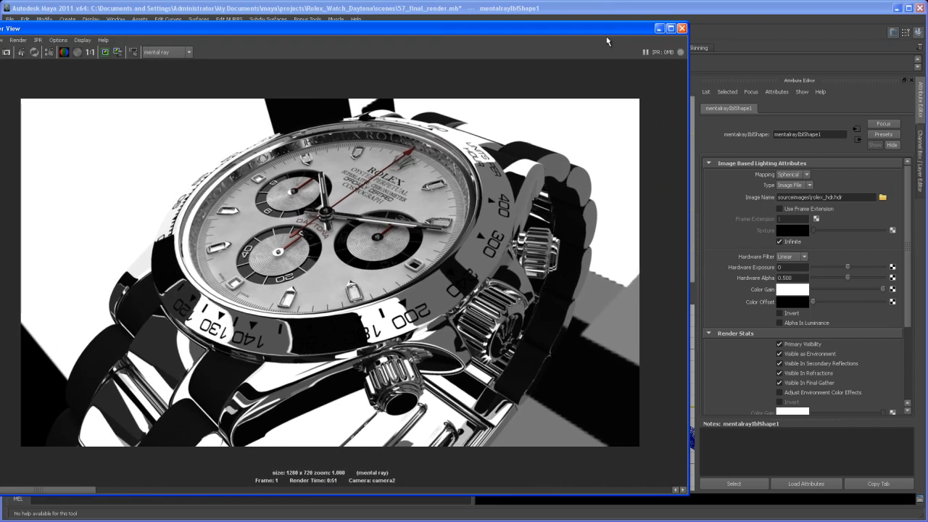
{"action": "left_click", "coordinate": [780, 344]}
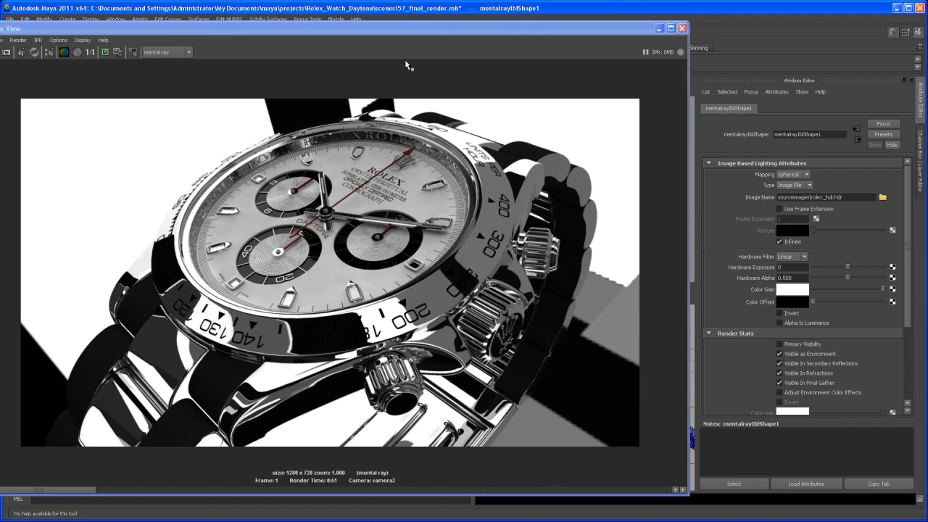
{"action": "left_click_drag", "start_coordinate": [411, 32], "coordinate": [463, 24]}
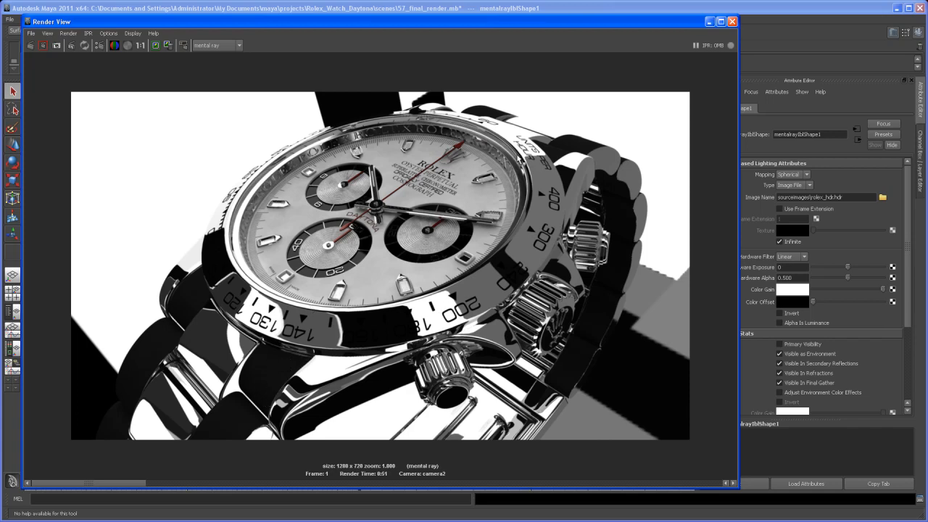
{"action": "left_click_drag", "start_coordinate": [675, 23], "coordinate": [665, 25]}
{"action": "left_click", "coordinate": [699, 25]}
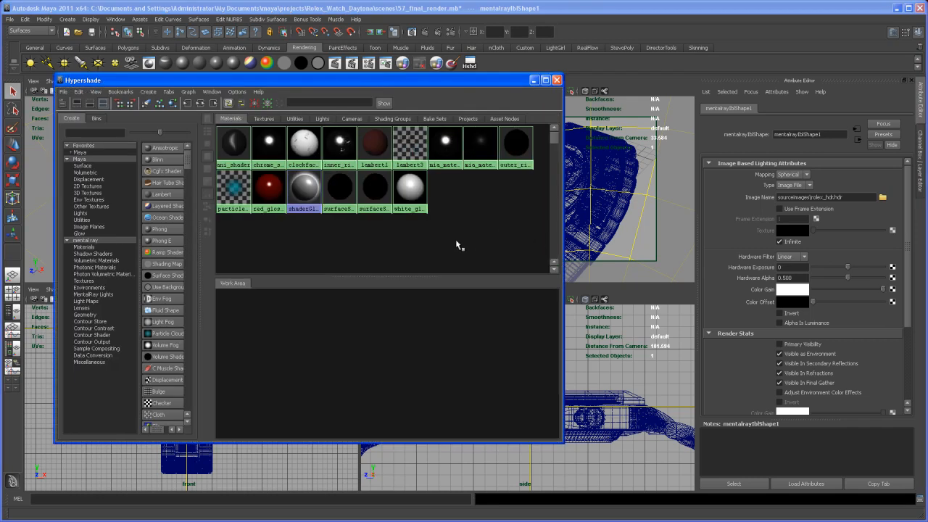
Disable Anisotropic Reflectivity on ani_shader and raise its Reflectivity to about 0.931.
{"action": "left_click", "coordinate": [235, 140]}
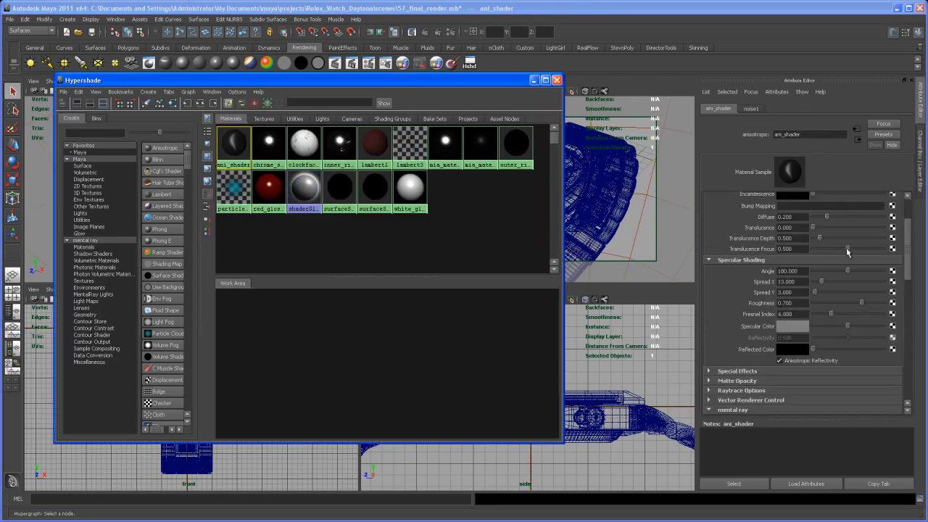
{"action": "left_click_drag", "start_coordinate": [906, 253], "coordinate": [907, 267]}
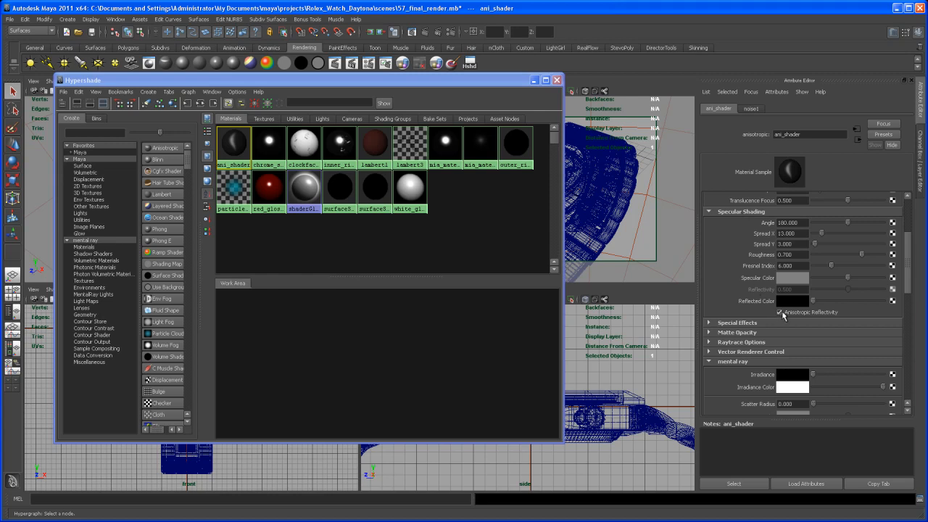
{"action": "left_click", "coordinate": [780, 312]}
{"action": "left_click_drag", "start_coordinate": [853, 292], "coordinate": [878, 295]}
Set ani_shader's Roughness to 0.5 and put the Hypershade window away.
{"action": "left_click", "coordinate": [795, 254]}
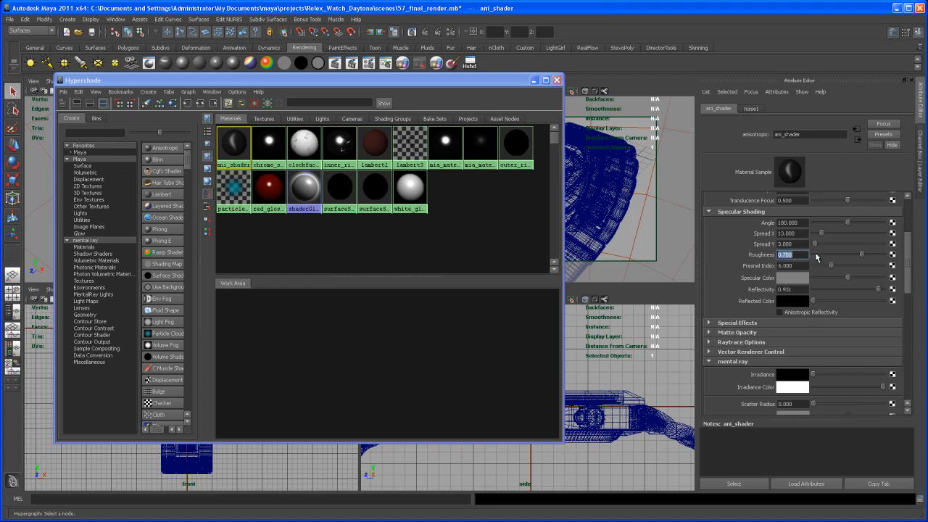
{"action": "type", "text": "0.5"}
{"action": "key", "text": "Return"}
{"action": "left_click", "coordinate": [543, 82]}
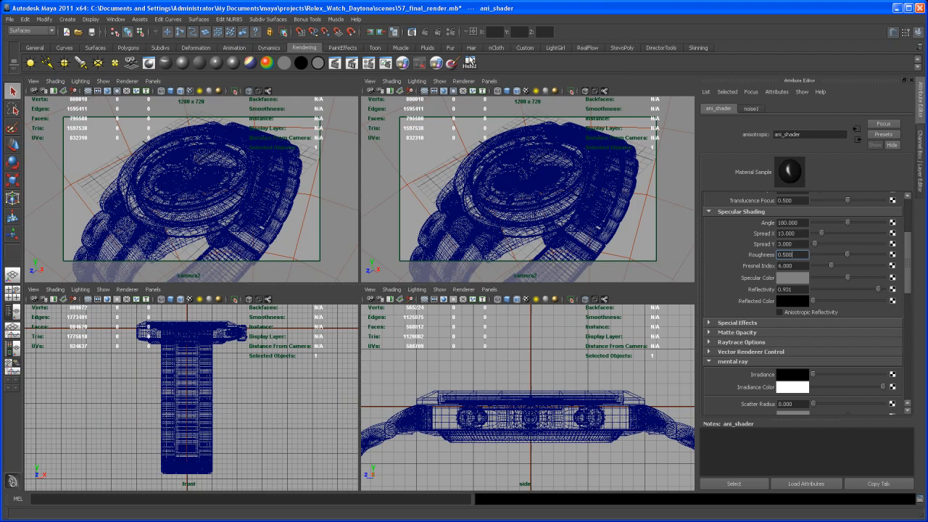
Render the camera2 view again with the updated ani_shader and hidden lighting environment.
{"action": "left_click", "coordinate": [412, 32]}
{"action": "left_click_drag", "start_coordinate": [344, 26], "coordinate": [434, 32]}
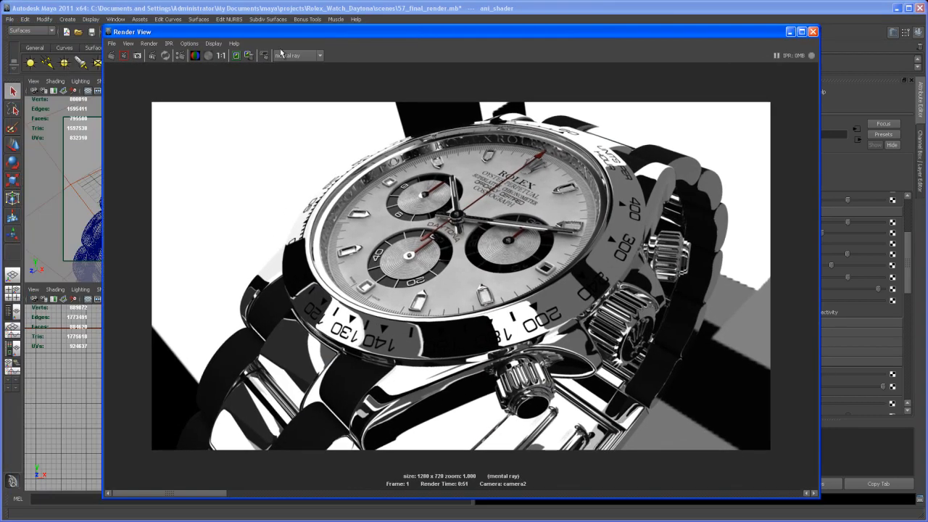
{"action": "left_click", "coordinate": [149, 43]}
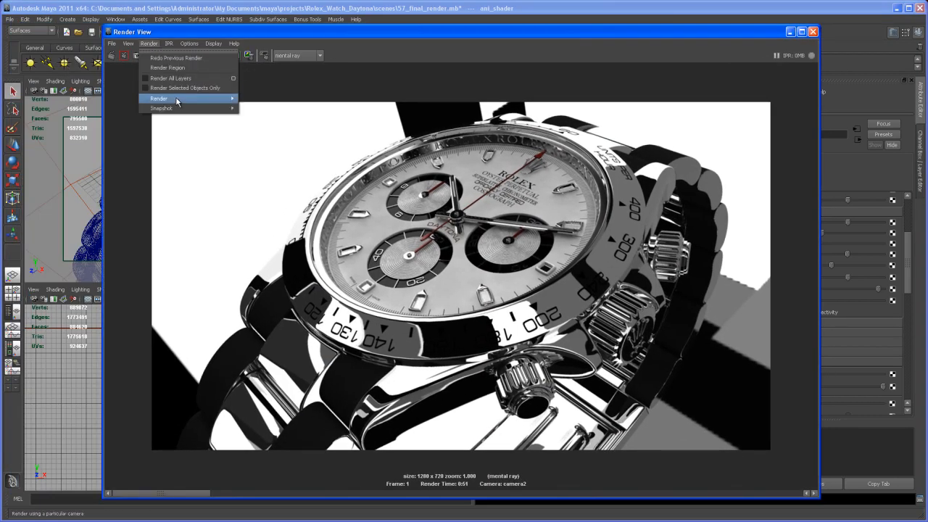
{"action": "mouse_move", "coordinate": [231, 99]}
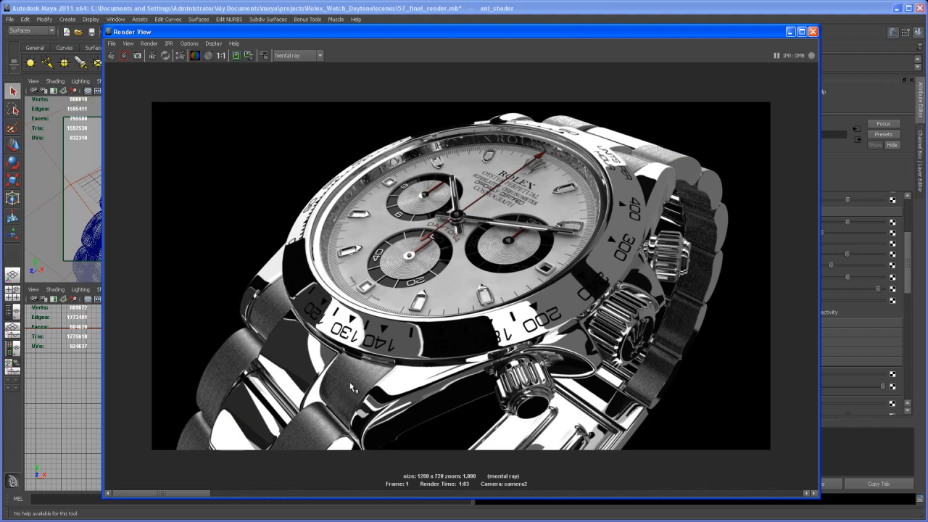
Set ani_shader's mental ray Reflection Blur Limit to 10 and Reflection Rays to 40.
{"action": "left_click_drag", "start_coordinate": [746, 36], "coordinate": [590, 33]}
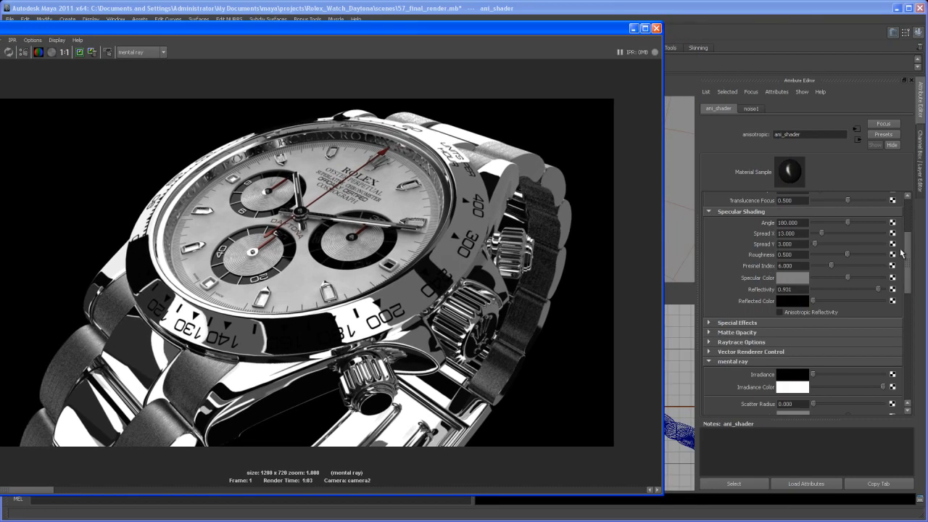
{"action": "left_click_drag", "start_coordinate": [910, 253], "coordinate": [910, 320]}
{"action": "double_click", "coordinate": [782, 257]}
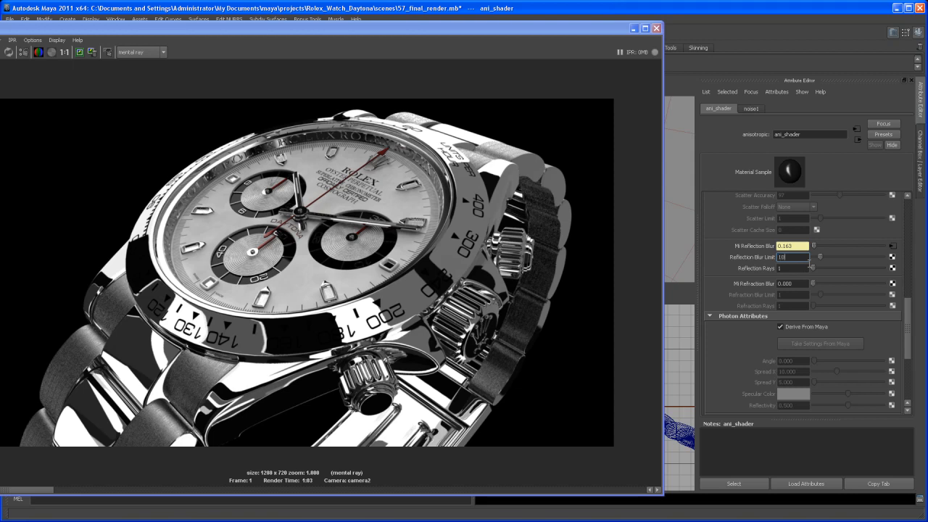
{"action": "type", "text": "10"}
{"action": "key", "text": "Tab"}
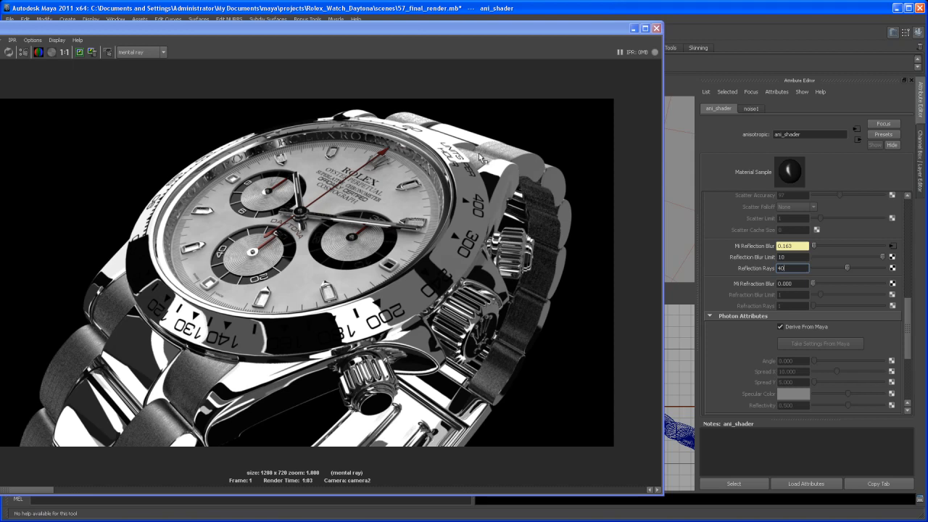
Set the raytracing Shadows to 10 and both the Reflection and Refraction Blur Limits to 5, and adjust the Max Sample Level.
{"action": "left_click_drag", "start_coordinate": [326, 23], "coordinate": [434, 29]}
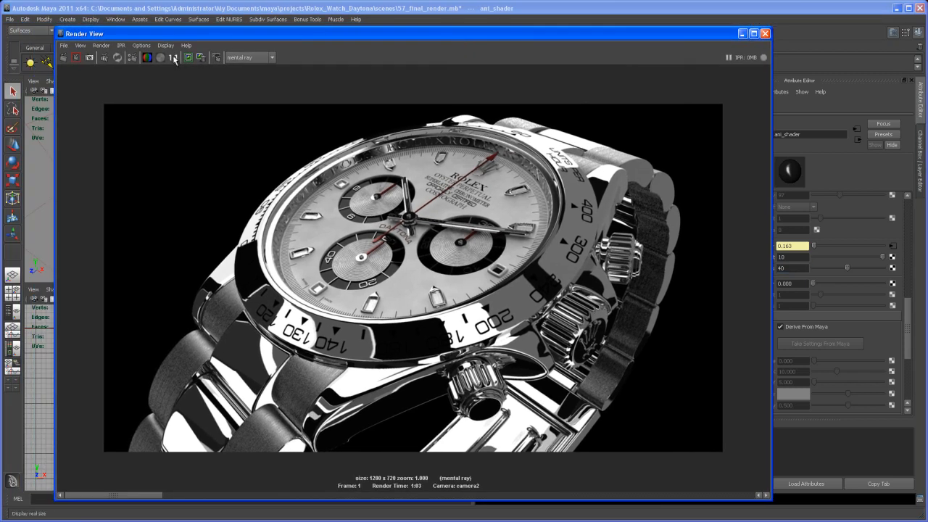
{"action": "left_click", "coordinate": [134, 58]}
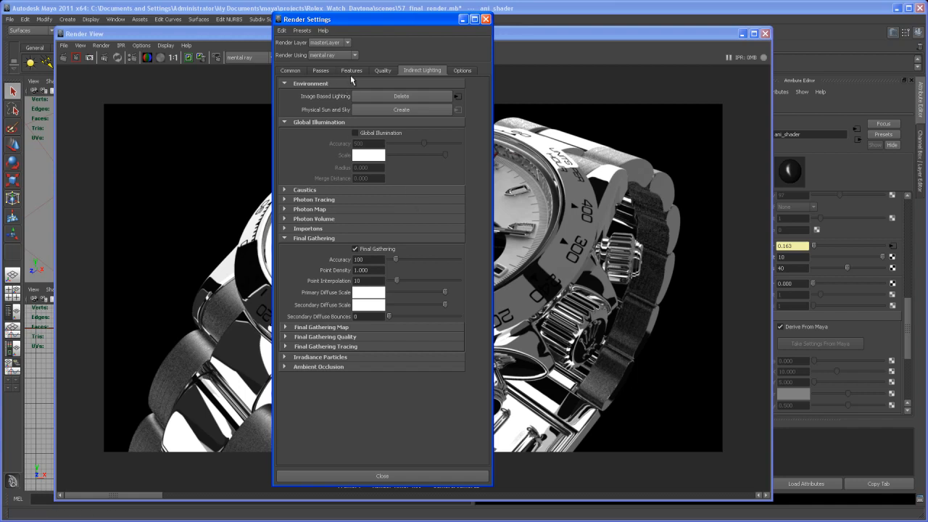
{"action": "left_click", "coordinate": [386, 71]}
{"action": "left_click_drag", "start_coordinate": [485, 201], "coordinate": [482, 181]}
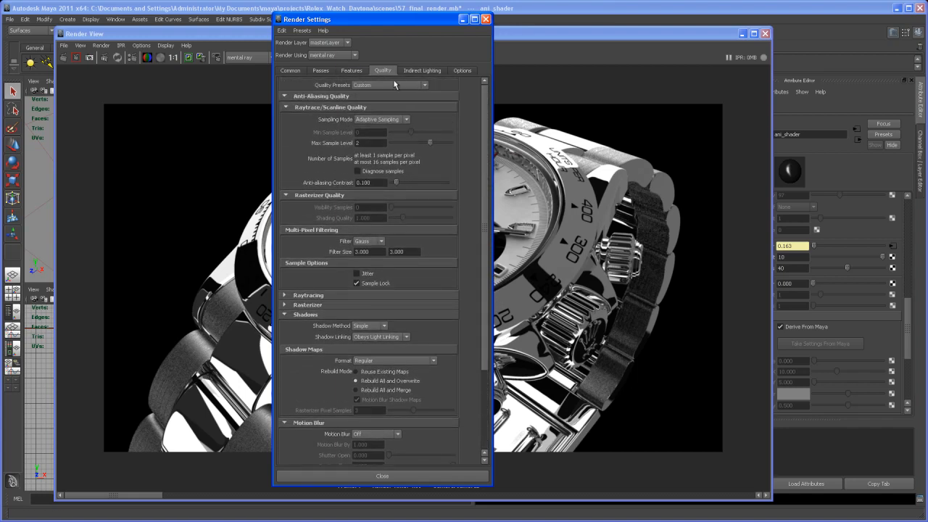
{"action": "left_click", "coordinate": [349, 294]}
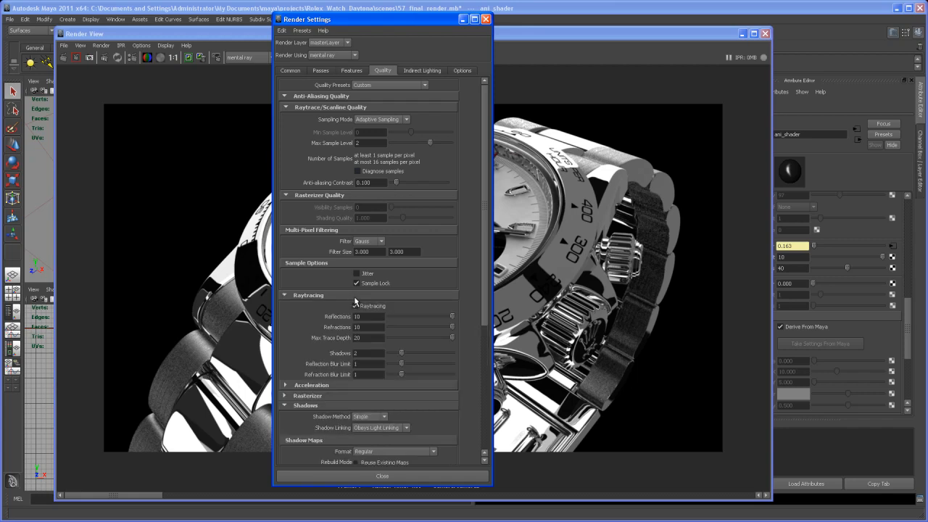
{"action": "double_click", "coordinate": [363, 354]}
{"action": "key", "text": "Tab"}
{"action": "type", "text": "5"}
{"action": "key", "text": "Tab"}
{"action": "type", "text": "5"}
{"action": "key", "text": "Return"}
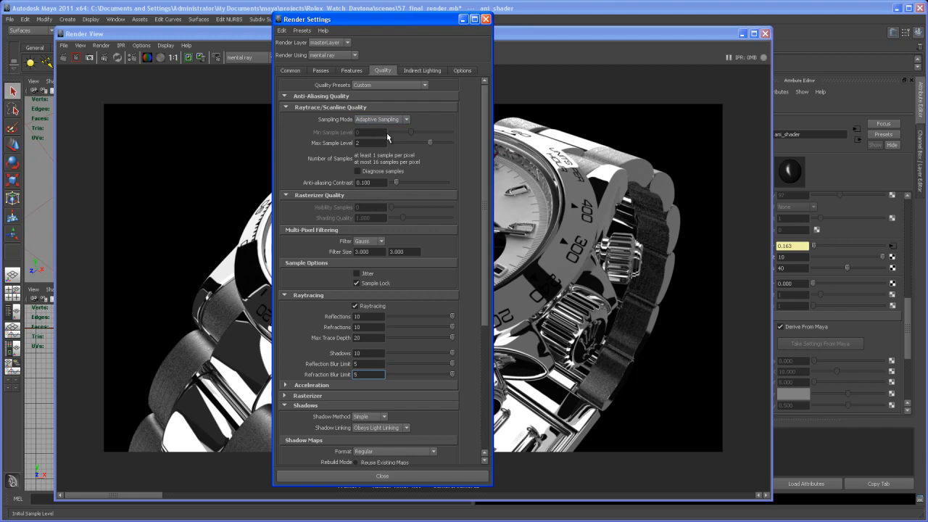
{"action": "left_click_drag", "start_coordinate": [431, 141], "coordinate": [439, 142]}
Set the Final Gathering Accuracy to 256 and Secondary Diffuse Bounces to 2, and put the render settings away.
{"action": "left_click", "coordinate": [424, 71]}
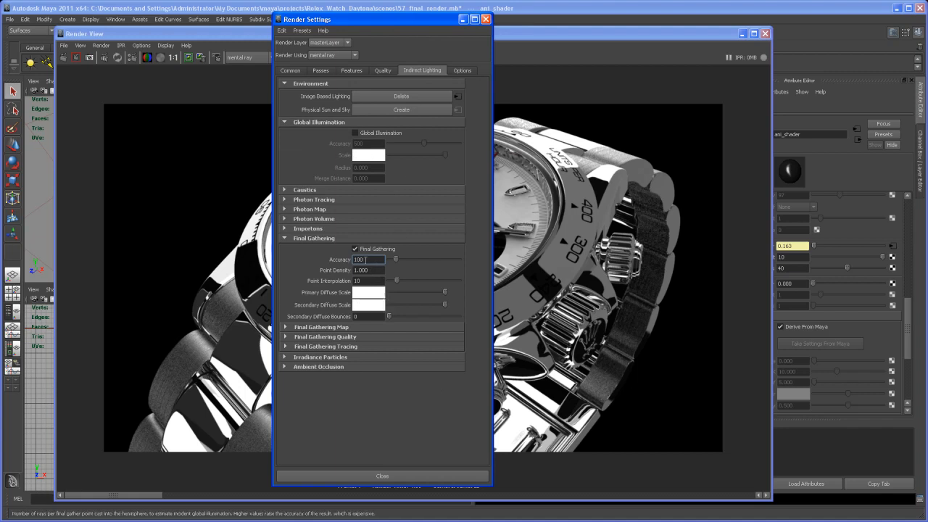
{"action": "left_click_drag", "start_coordinate": [368, 260], "coordinate": [357, 262]}
{"action": "type", "text": "256"}
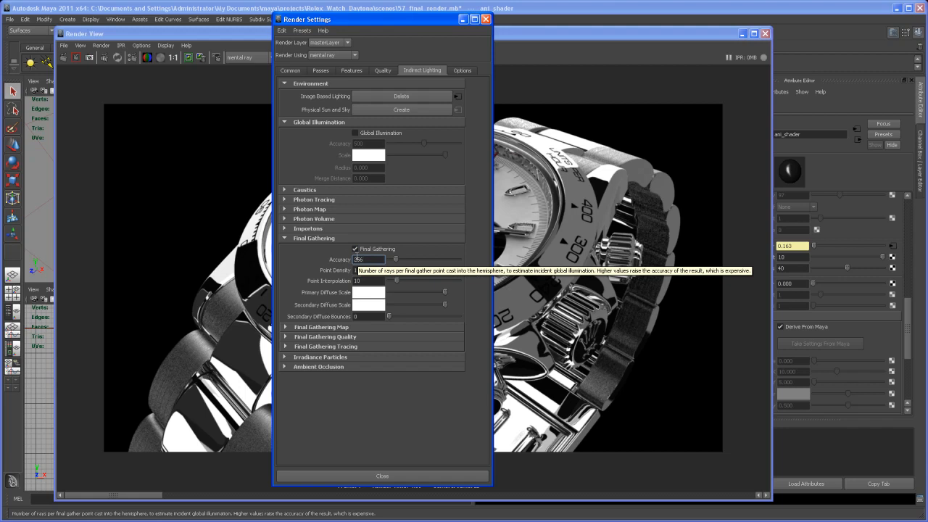
{"action": "key", "text": "Tab"}
{"action": "key", "text": "Tab"}
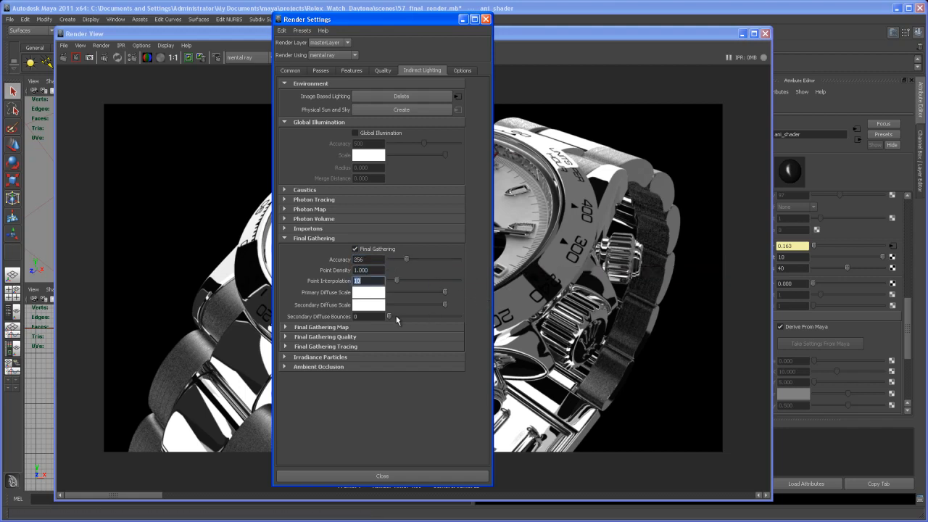
{"action": "left_click_drag", "start_coordinate": [359, 317], "coordinate": [351, 318]}
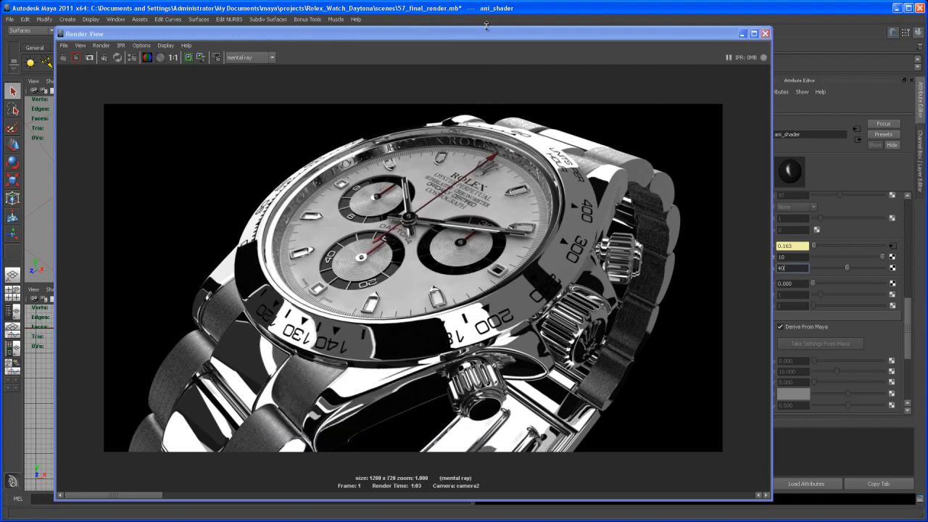
Render the camera2 view again with the higher-quality raytracing and Final Gathering settings.
{"action": "left_click_drag", "start_coordinate": [480, 35], "coordinate": [503, 28]}
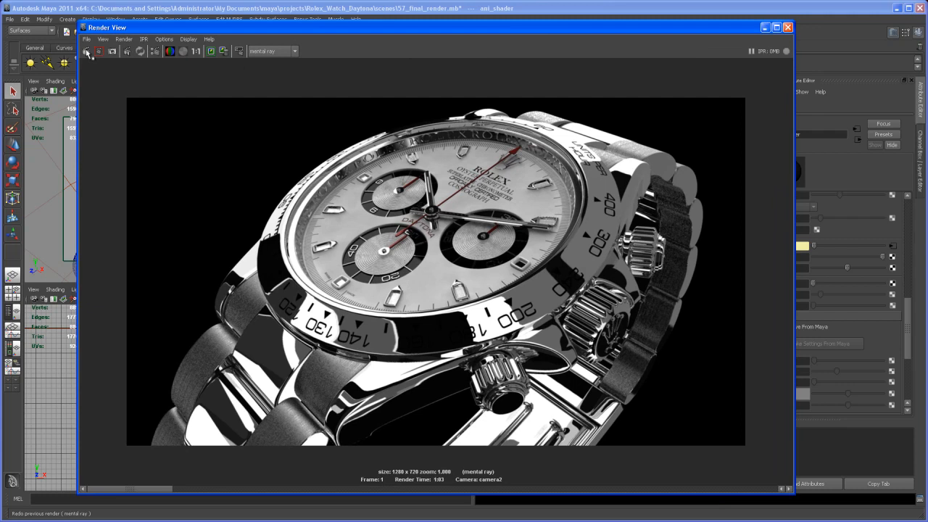
{"action": "left_click", "coordinate": [123, 39]}
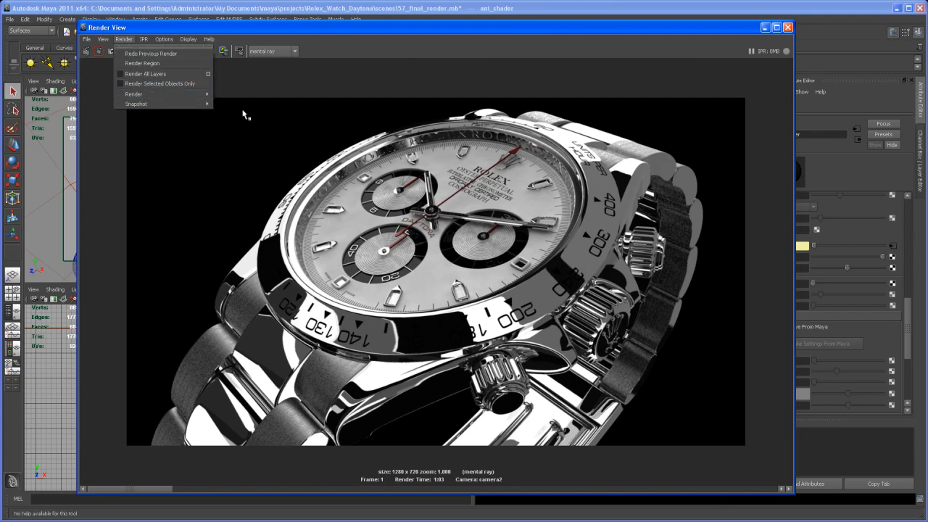
{"action": "mouse_move", "coordinate": [200, 95]}
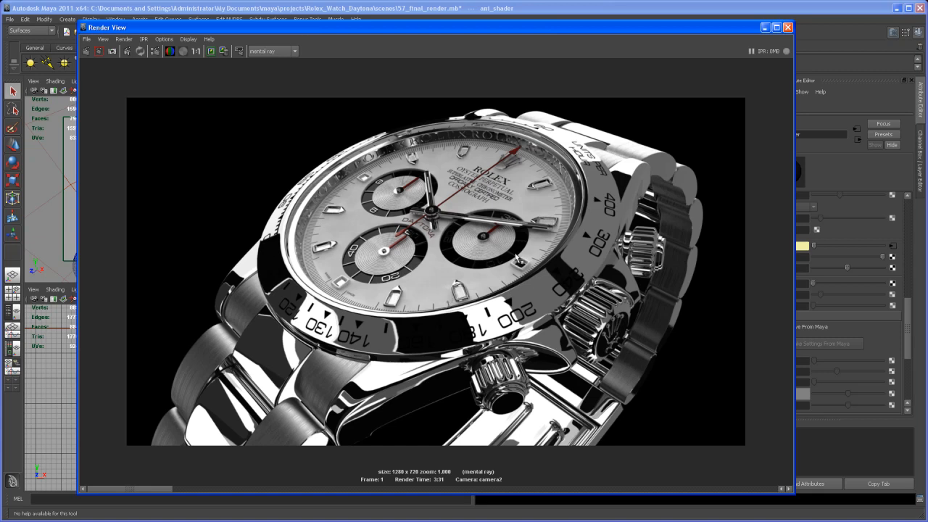
Mark the areas around two hour markers on the rendered dial to examine their reflections.
{"action": "left_click_drag", "start_coordinate": [506, 249], "coordinate": [535, 277]}
{"action": "left_click_drag", "start_coordinate": [326, 271], "coordinate": [357, 299]}
{"action": "left_click", "coordinate": [368, 297]}
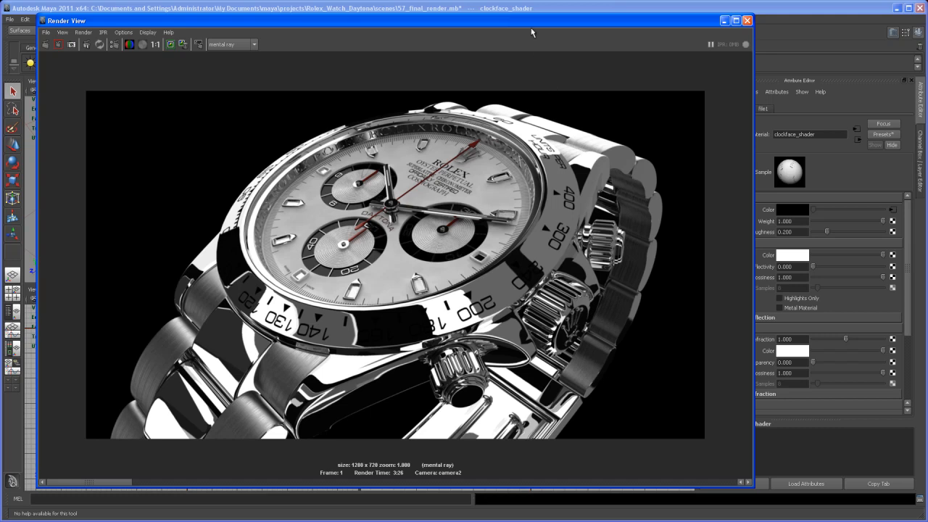
Put the render window away, switch to the Outliner and perspective layout, and select camera2.
{"action": "left_click_drag", "start_coordinate": [537, 22], "coordinate": [562, 26]}
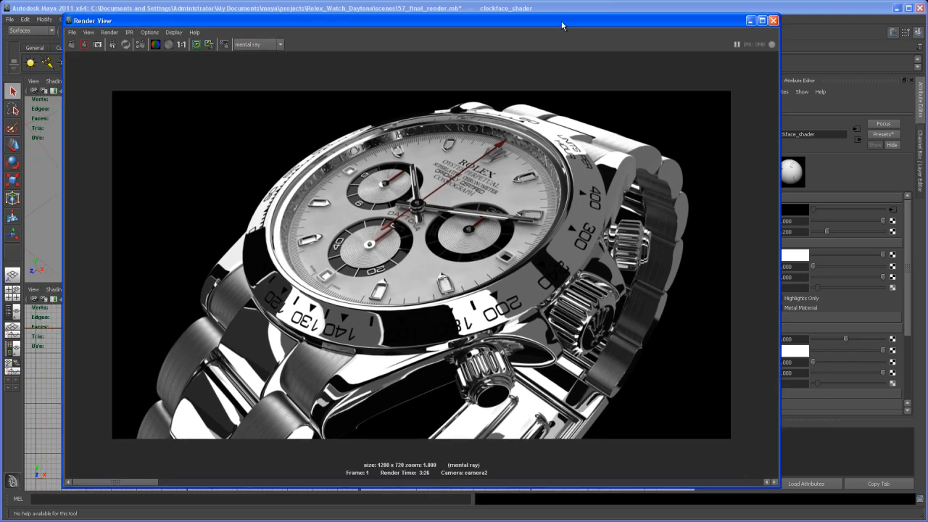
{"action": "left_click", "coordinate": [750, 21]}
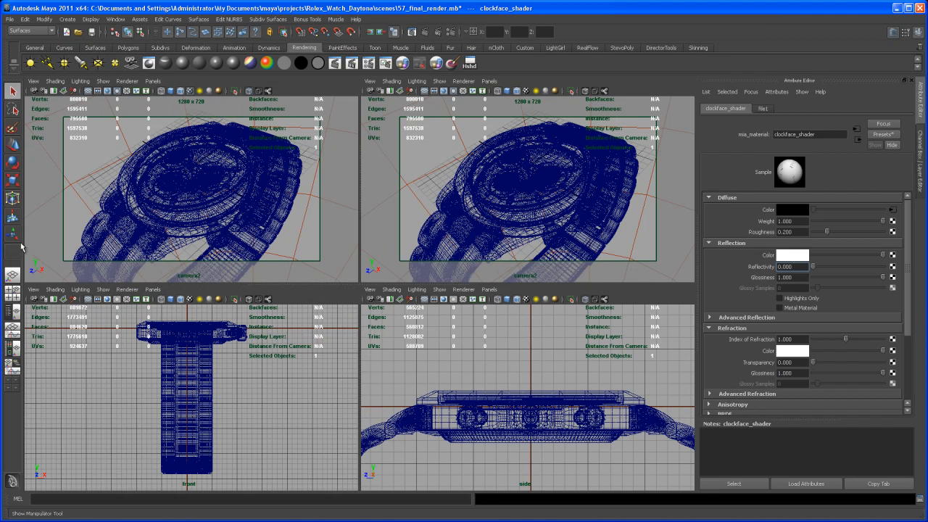
{"action": "left_click", "coordinate": [15, 314]}
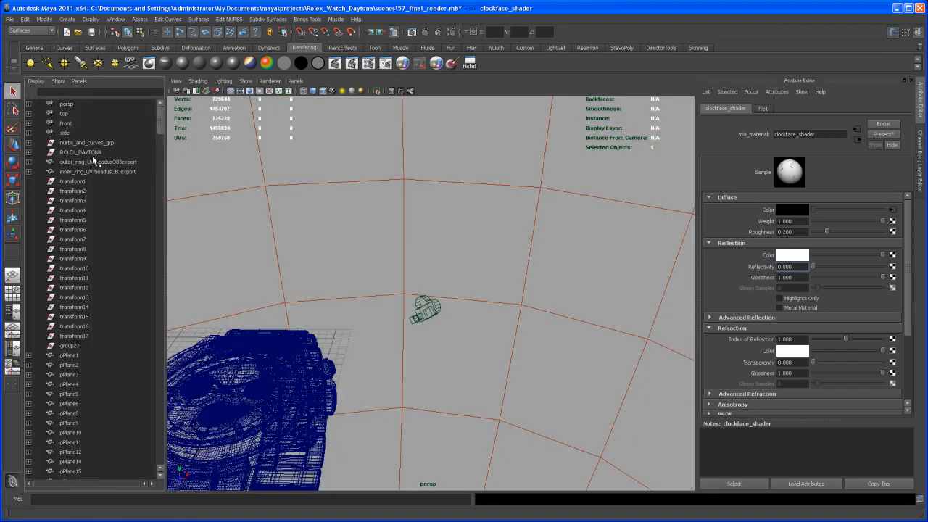
{"action": "left_click_drag", "start_coordinate": [160, 118], "coordinate": [160, 456]}
{"action": "left_click", "coordinate": [78, 443]}
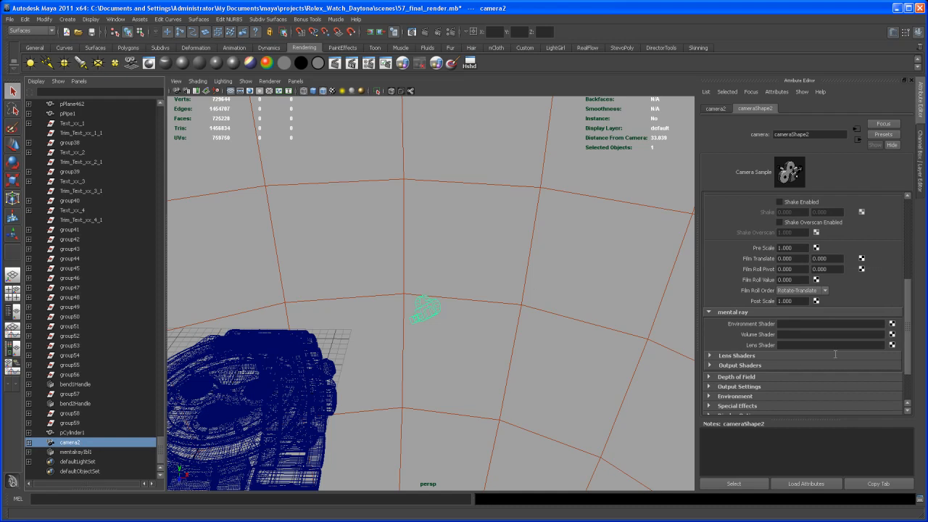
Add a mia_exposure_simple lens shader to camera2 and set its Pedestal to -0.01.
{"action": "left_click_drag", "start_coordinate": [906, 297], "coordinate": [907, 345]}
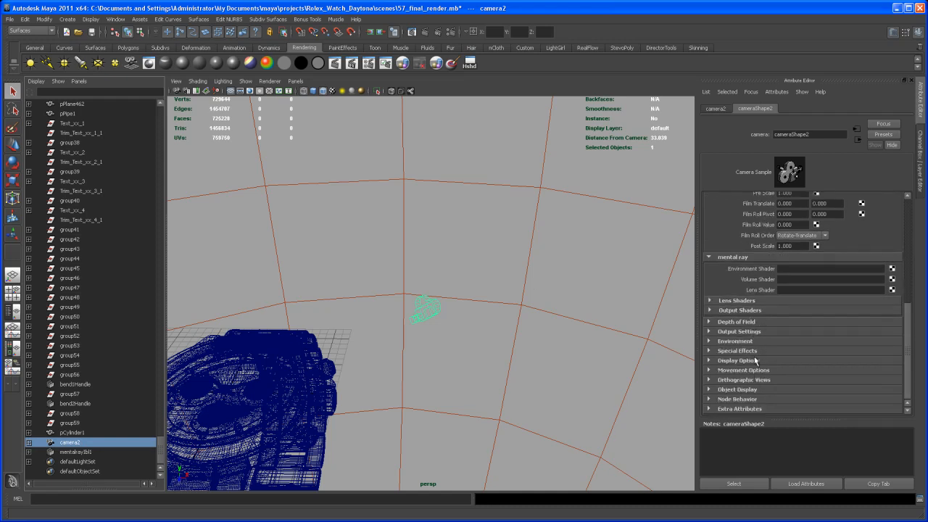
{"action": "scroll", "coordinate": [753, 290], "scroll_direction": "up", "scroll_amount": 3}
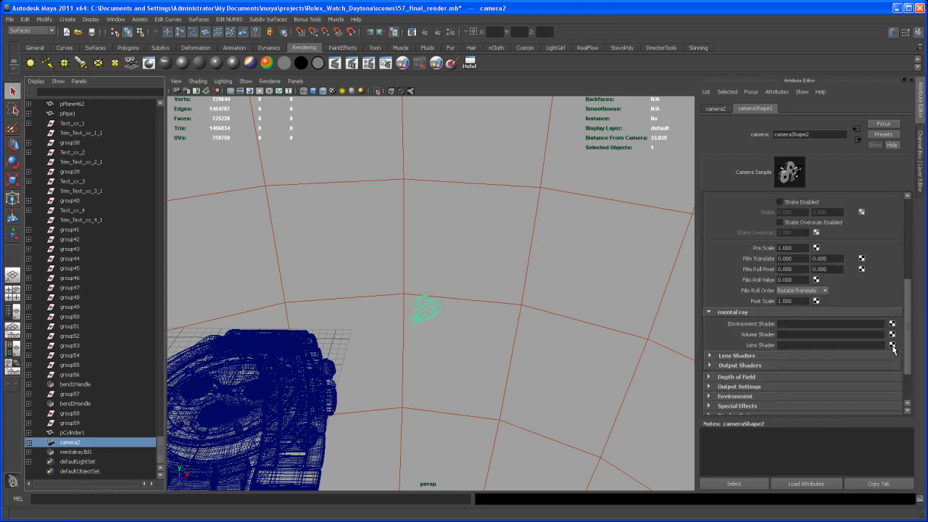
{"action": "left_click", "coordinate": [892, 346]}
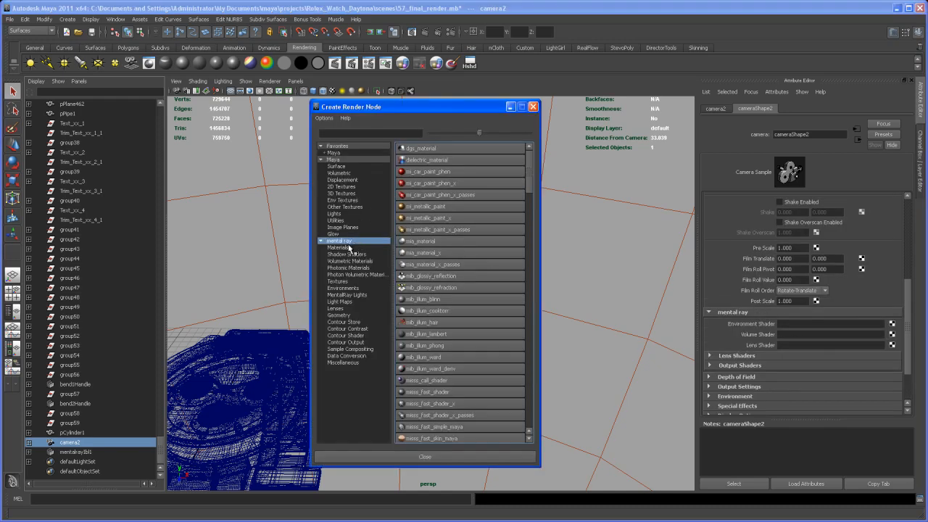
{"action": "left_click", "coordinate": [343, 309]}
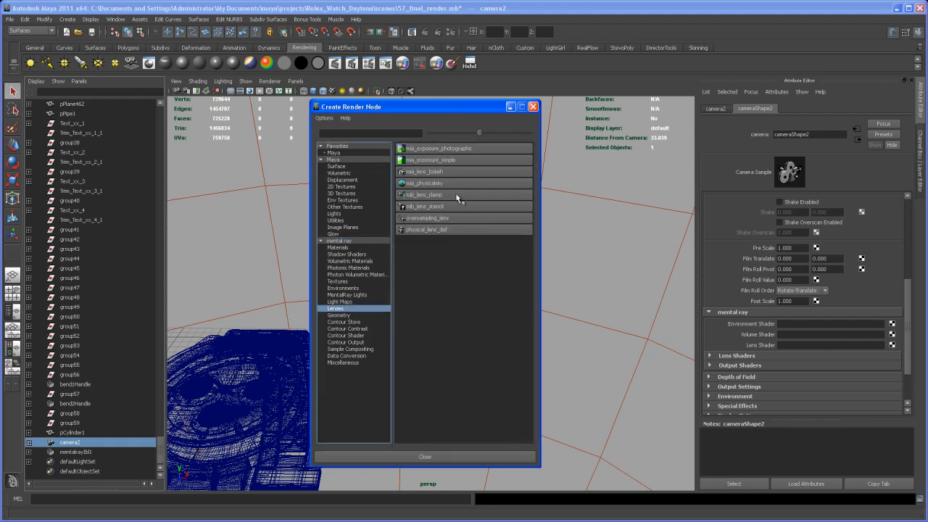
{"action": "left_click", "coordinate": [438, 161]}
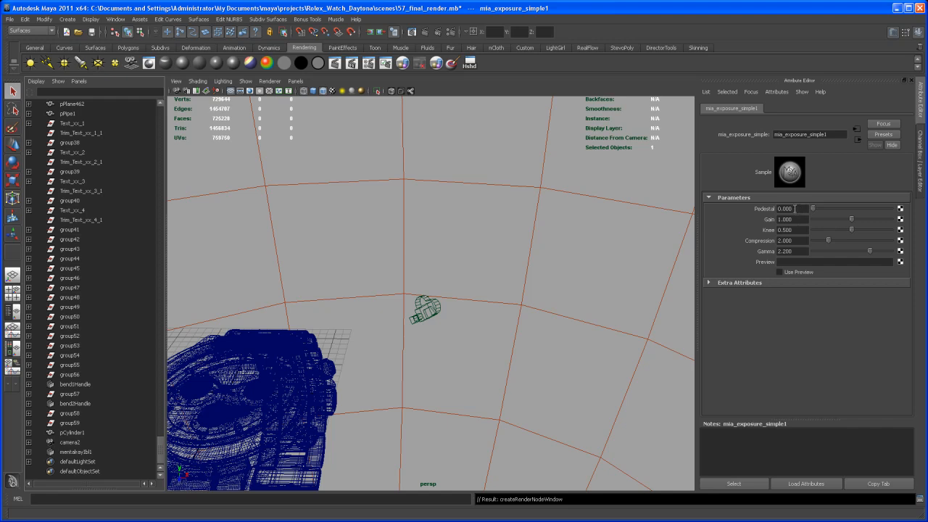
{"action": "left_click", "coordinate": [797, 208]}
{"action": "type", "text": "-"}
Keep the current image in the render window and render camera2 again with the exposure lens shader.
{"action": "left_click", "coordinate": [411, 32]}
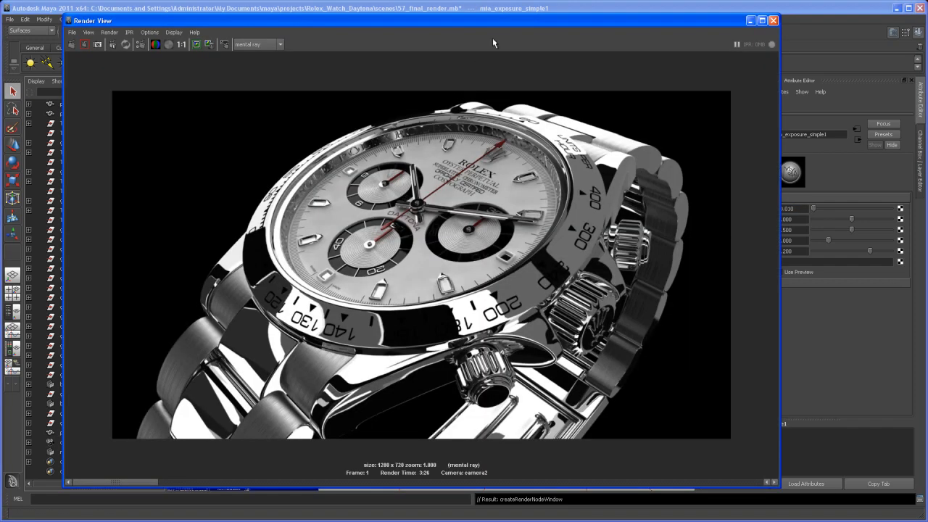
{"action": "left_click_drag", "start_coordinate": [474, 23], "coordinate": [508, 25]}
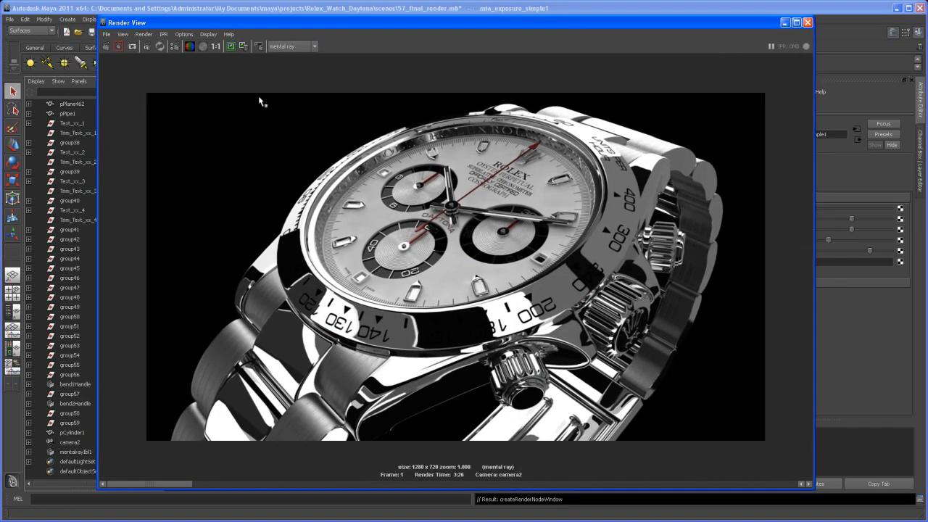
{"action": "left_click", "coordinate": [231, 46]}
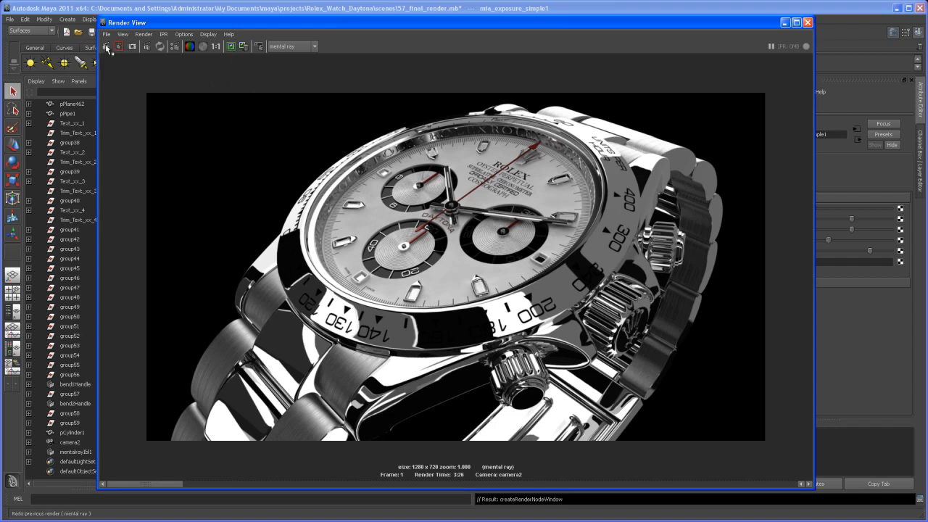
{"action": "left_click", "coordinate": [106, 47]}
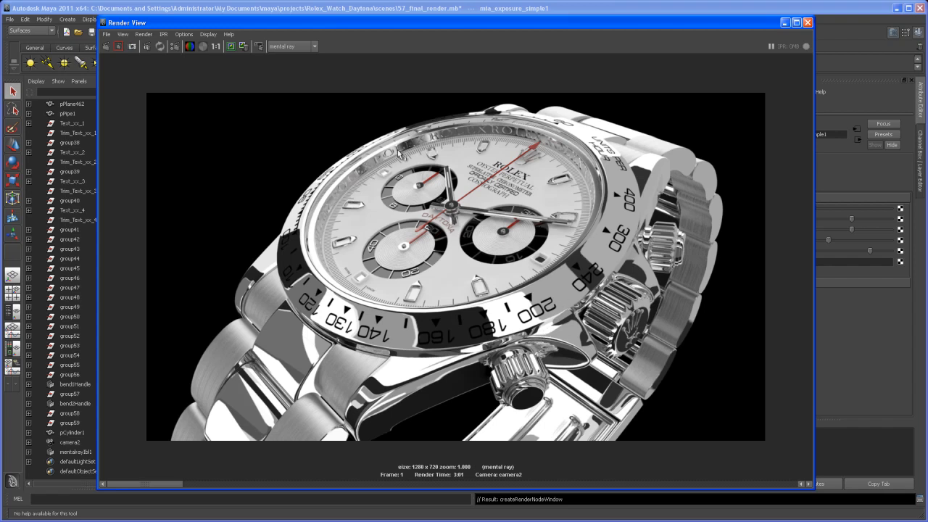
Change the mental ray Framebuffer Data Type to RGB (Float) 3x32 Bit in the render quality settings.
{"action": "left_click", "coordinate": [175, 47]}
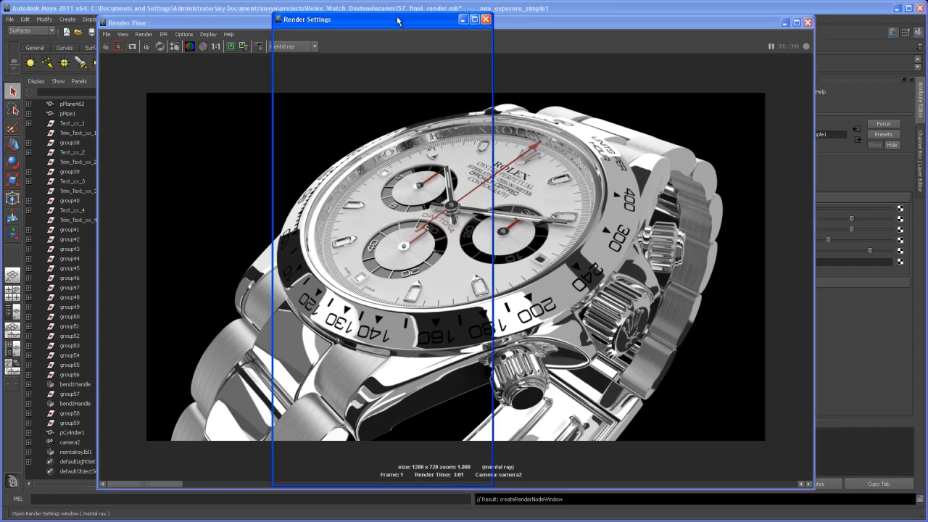
{"action": "left_click_drag", "start_coordinate": [397, 20], "coordinate": [558, 19]}
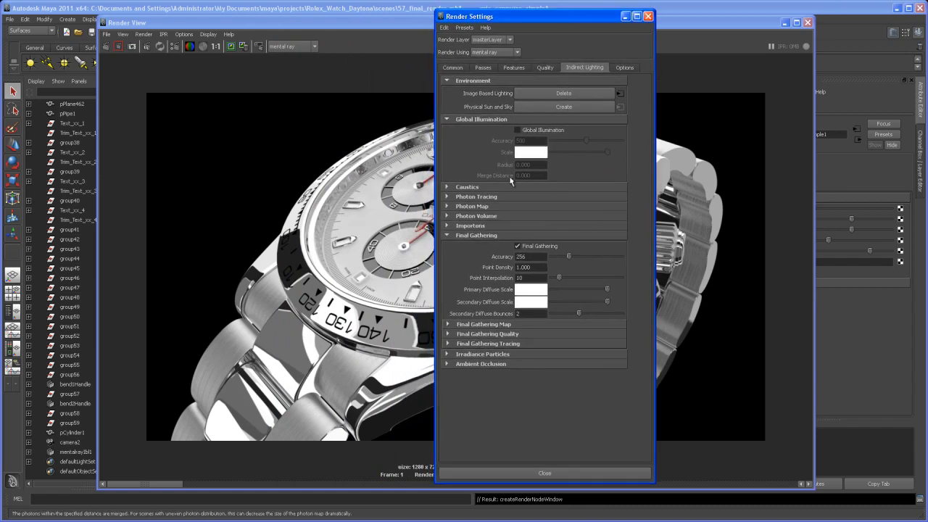
{"action": "left_click", "coordinate": [545, 67]}
{"action": "left_click_drag", "start_coordinate": [648, 172], "coordinate": [656, 332]}
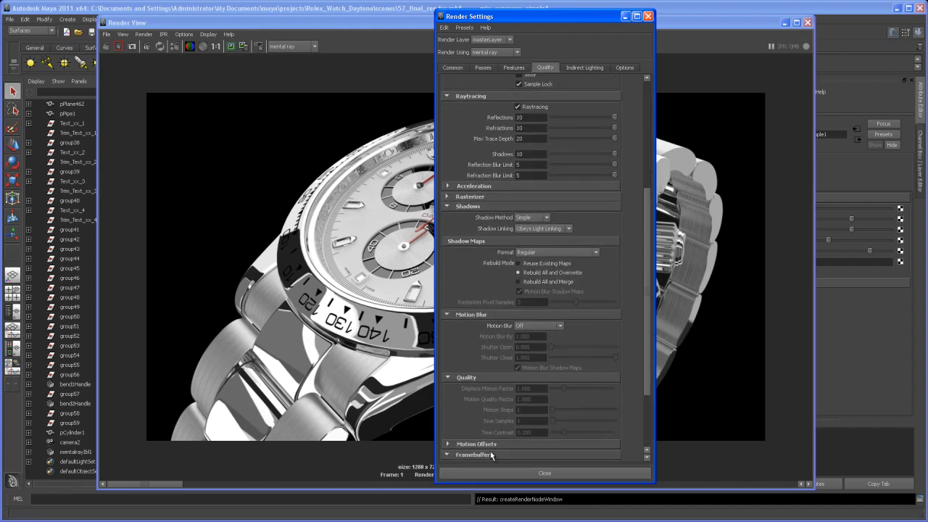
{"action": "left_click", "coordinate": [549, 454]}
{"action": "left_click_drag", "start_coordinate": [648, 360], "coordinate": [649, 433]}
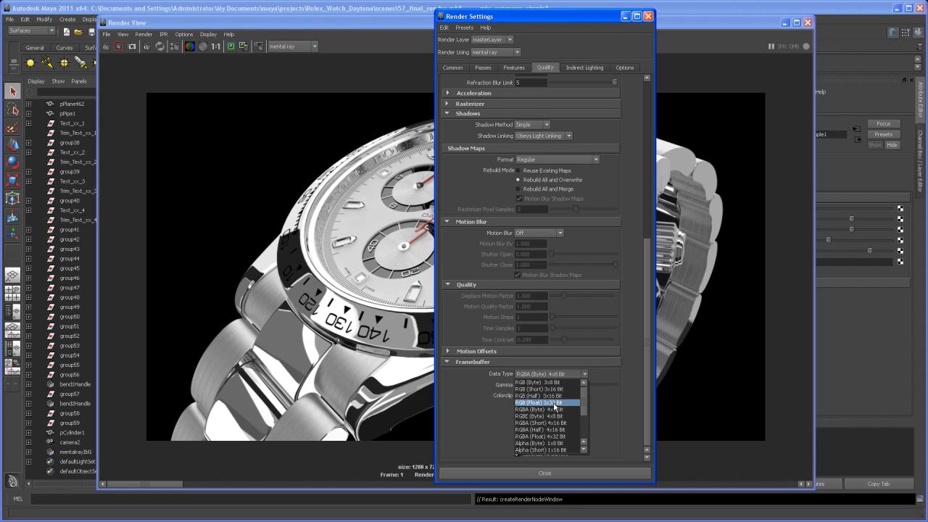
{"action": "left_click", "coordinate": [552, 403]}
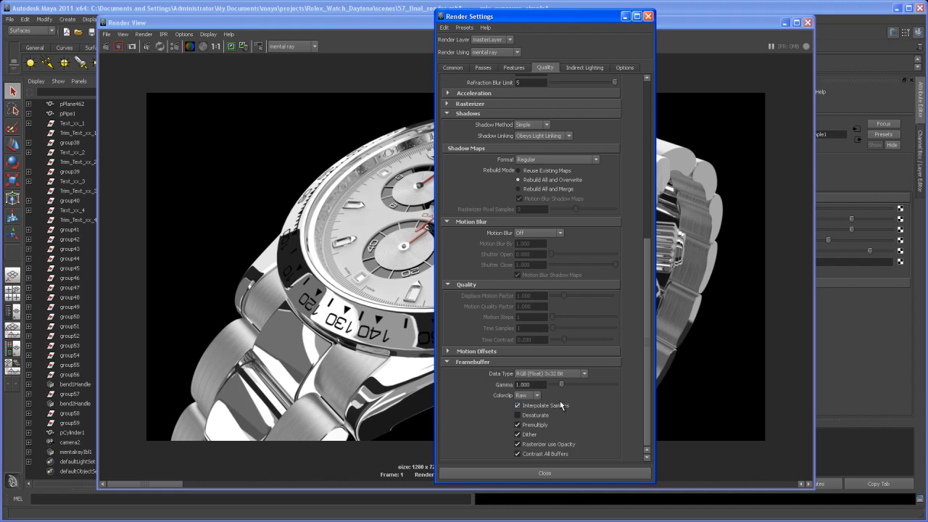
Set the Framebuffer Gamma to 0.45.
{"action": "double_click", "coordinate": [532, 385]}
{"action": "key", "text": "BackSpace"}
{"action": "type", "text": ".45"}
{"action": "key", "text": "Return"}
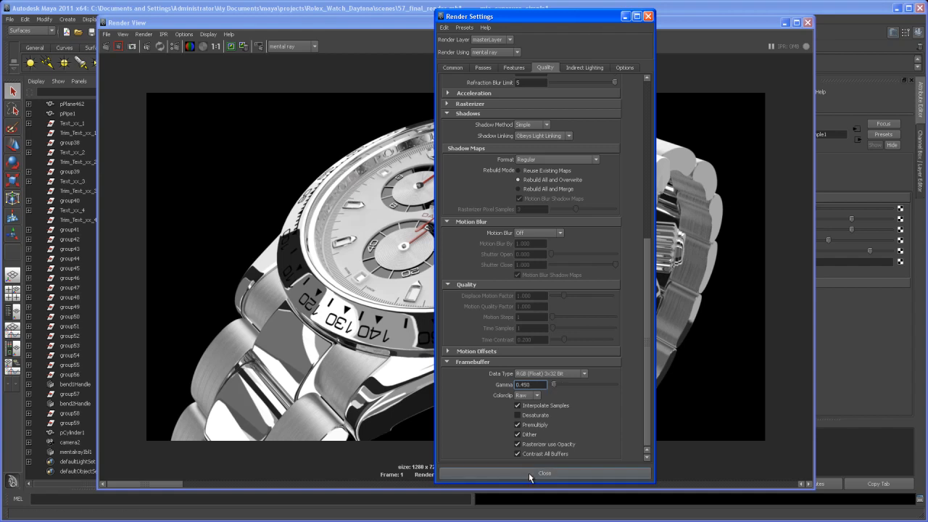
Set the render output image format to OpenEXR (exr) in the common render settings.
{"action": "left_click_drag", "start_coordinate": [650, 259], "coordinate": [630, 83]}
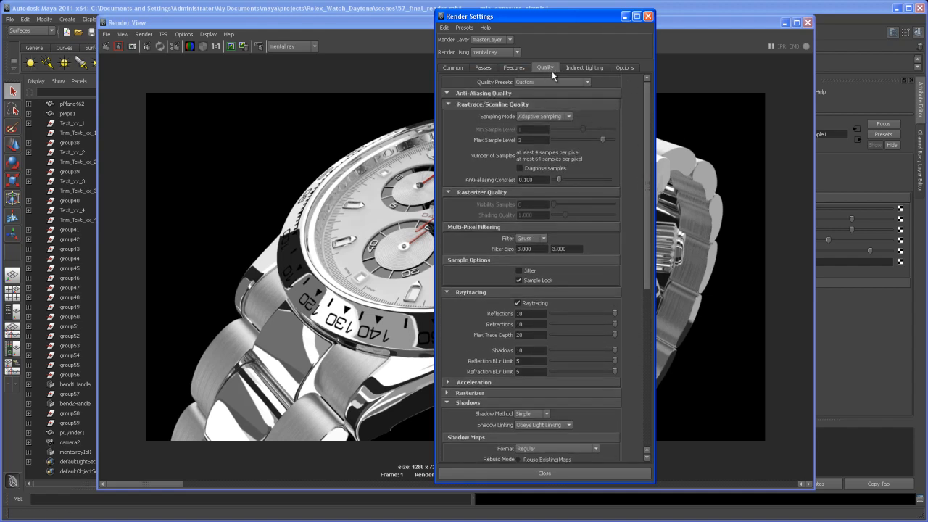
{"action": "left_click", "coordinate": [458, 69]}
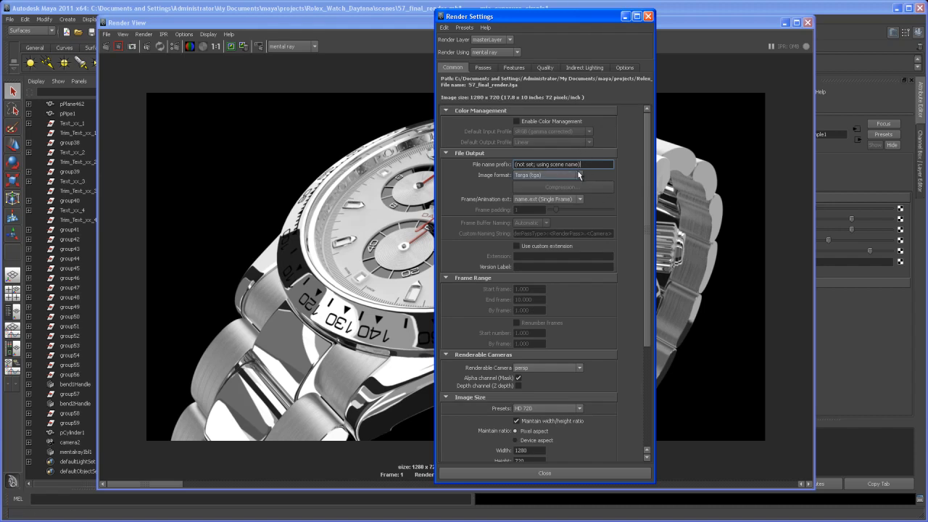
{"action": "left_click", "coordinate": [578, 174]}
{"action": "scroll", "coordinate": [578, 207], "scroll_direction": "up", "scroll_amount": 1}
{"action": "scroll", "coordinate": [578, 206], "scroll_direction": "down", "scroll_amount": 2}
{"action": "left_click", "coordinate": [553, 210]}
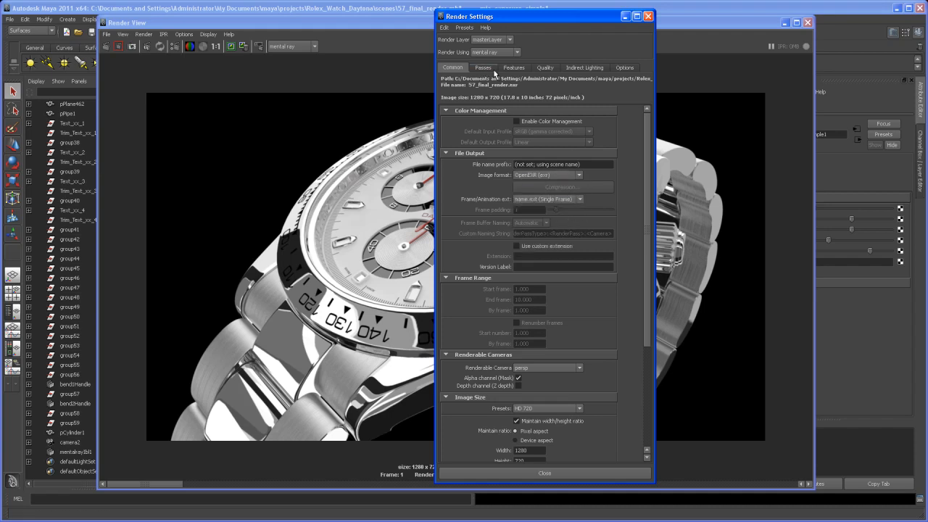
Set Final Gathering Tracing to 10 reflections, 10 refractions and a max trace depth of 20, and close the render settings.
{"action": "left_click", "coordinate": [577, 69]}
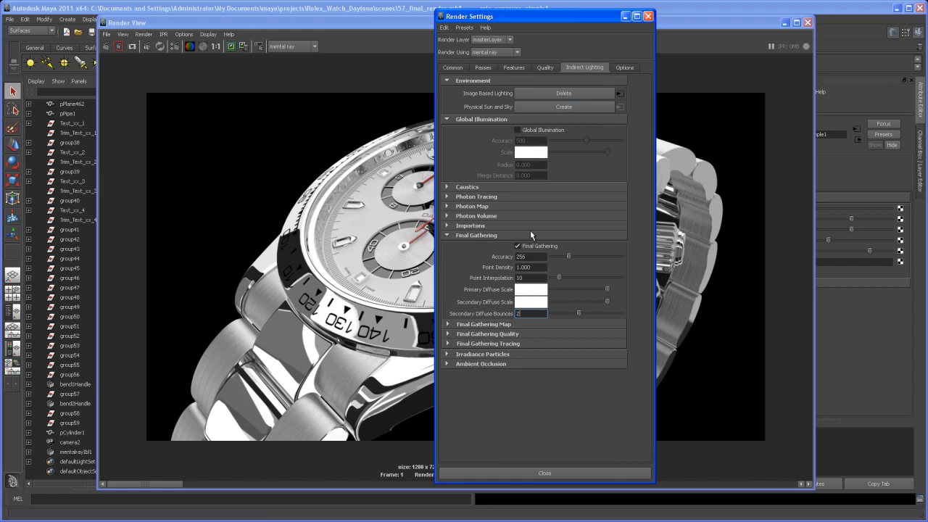
{"action": "left_click", "coordinate": [512, 334]}
{"action": "left_click", "coordinate": [522, 388]}
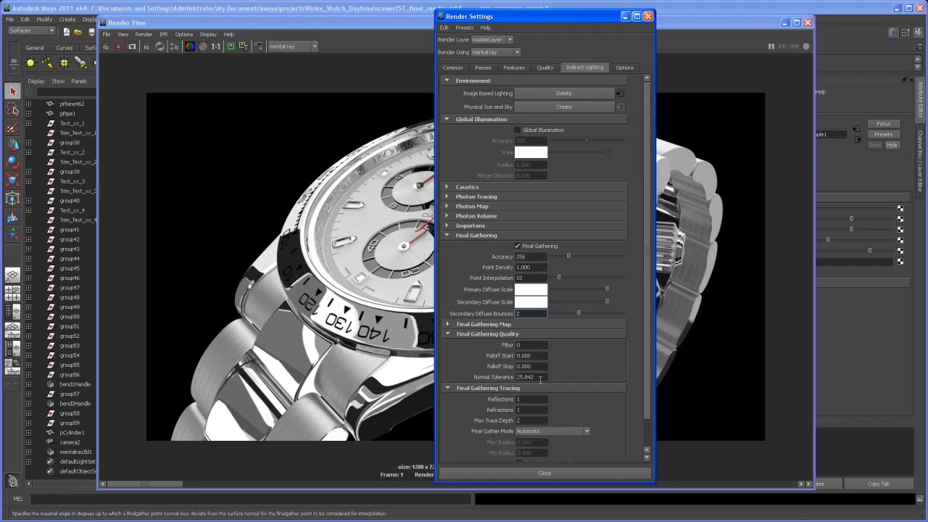
{"action": "left_click", "coordinate": [523, 399]}
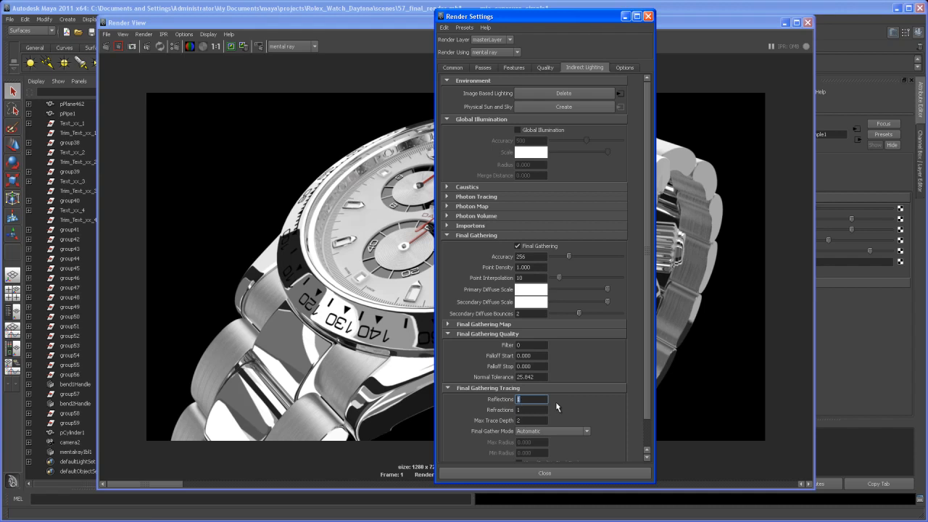
{"action": "key", "text": "Tab"}
{"action": "left_click", "coordinate": [527, 399]}
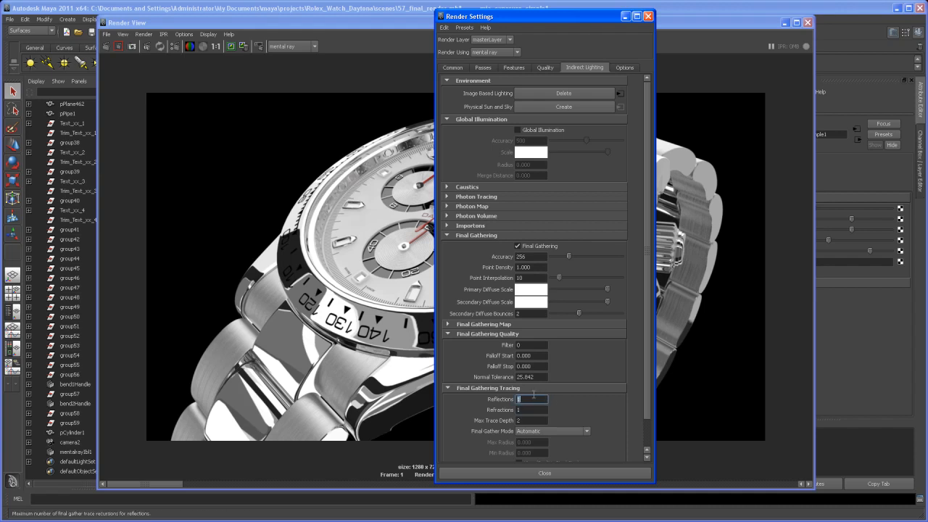
{"action": "key", "text": "Tab"}
{"action": "type", "text": "10"}
{"action": "key", "text": "Tab"}
{"action": "type", "text": "20"}
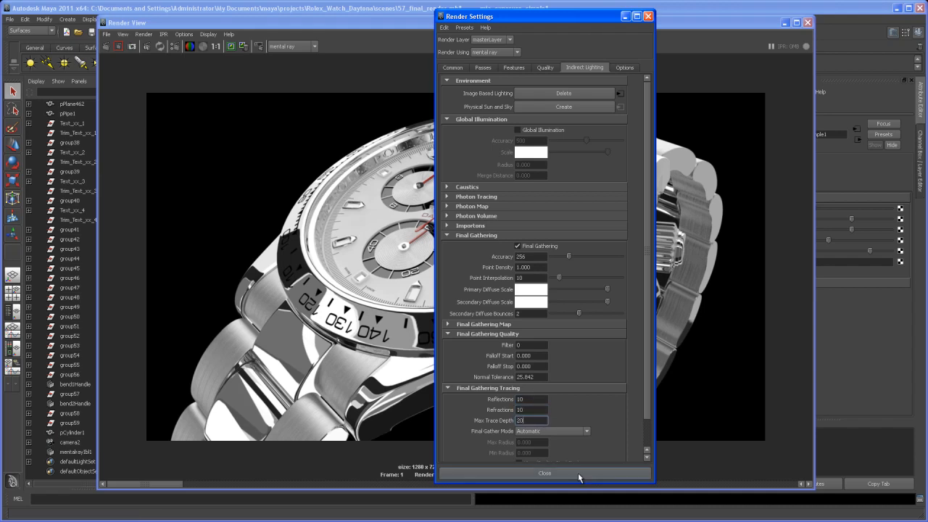
{"action": "left_click", "coordinate": [544, 473]}
Keep the current image, render camera2 again with the updated final gathering settings, and compare the new render with the stored one.
{"action": "left_click", "coordinate": [229, 48]}
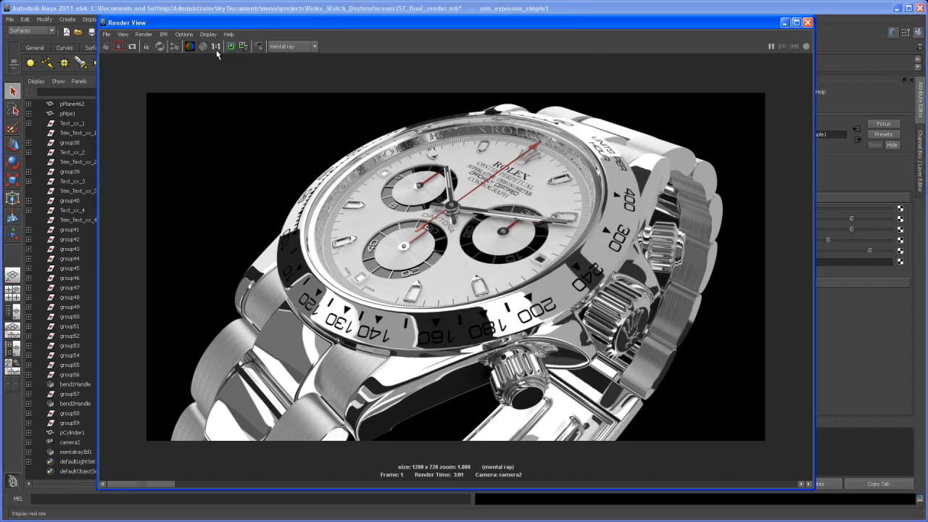
{"action": "left_click", "coordinate": [108, 48]}
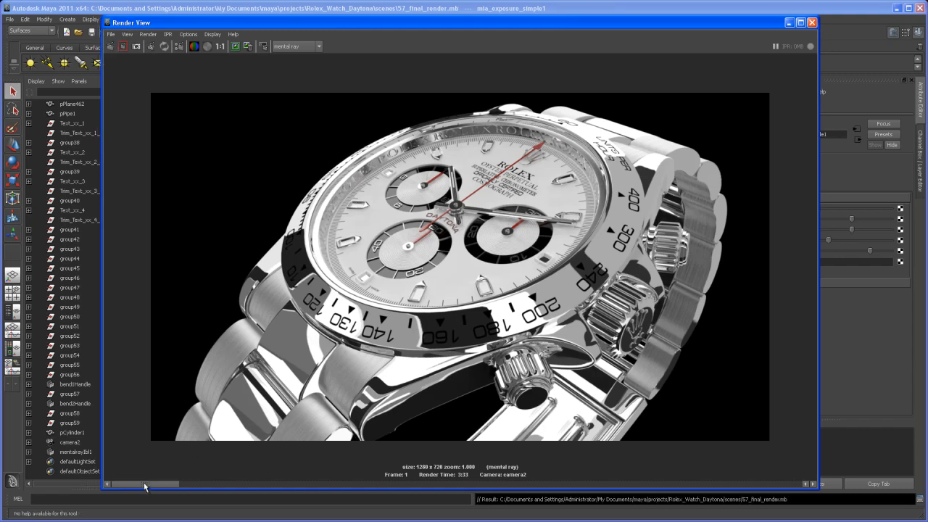
{"action": "mouse_move", "coordinate": [145, 485]}
{"action": "left_mouse_down"}
{"action": "mouse_move", "coordinate": [187, 490]}
{"action": "mouse_move", "coordinate": [149, 495]}
{"action": "left_mouse_up"}
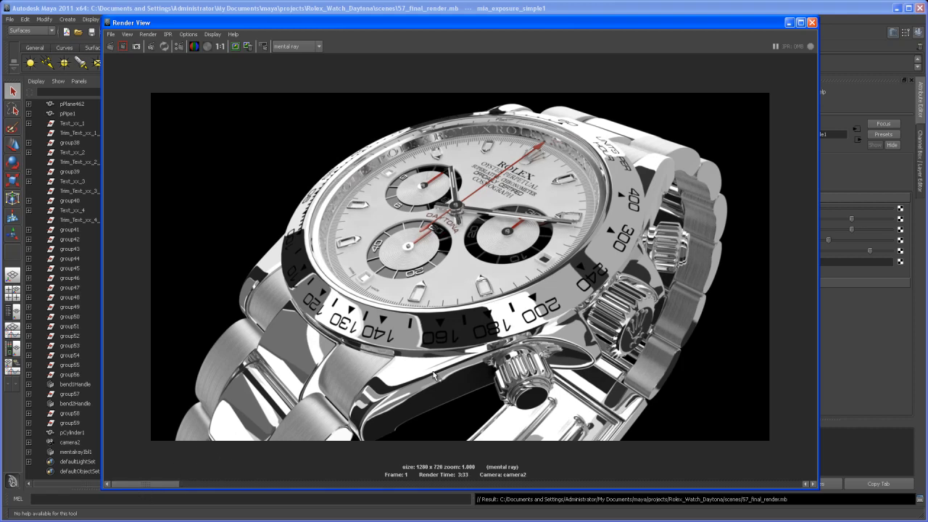